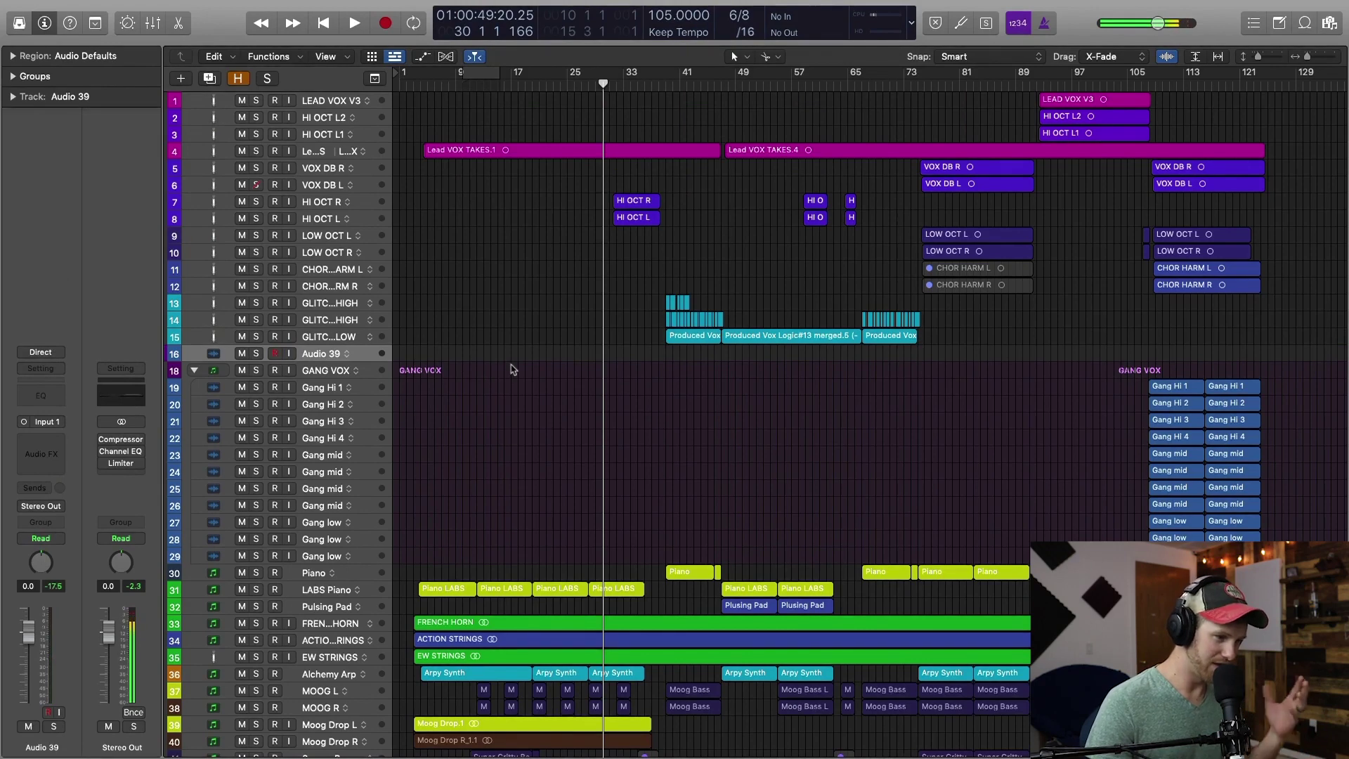
Solo the Audio 39 track and record a short vocal take on it from about bar 30.
left_click(514, 362, "ctrl+alt")
key("super+Right")
key("super+Right")
key("super+Right")
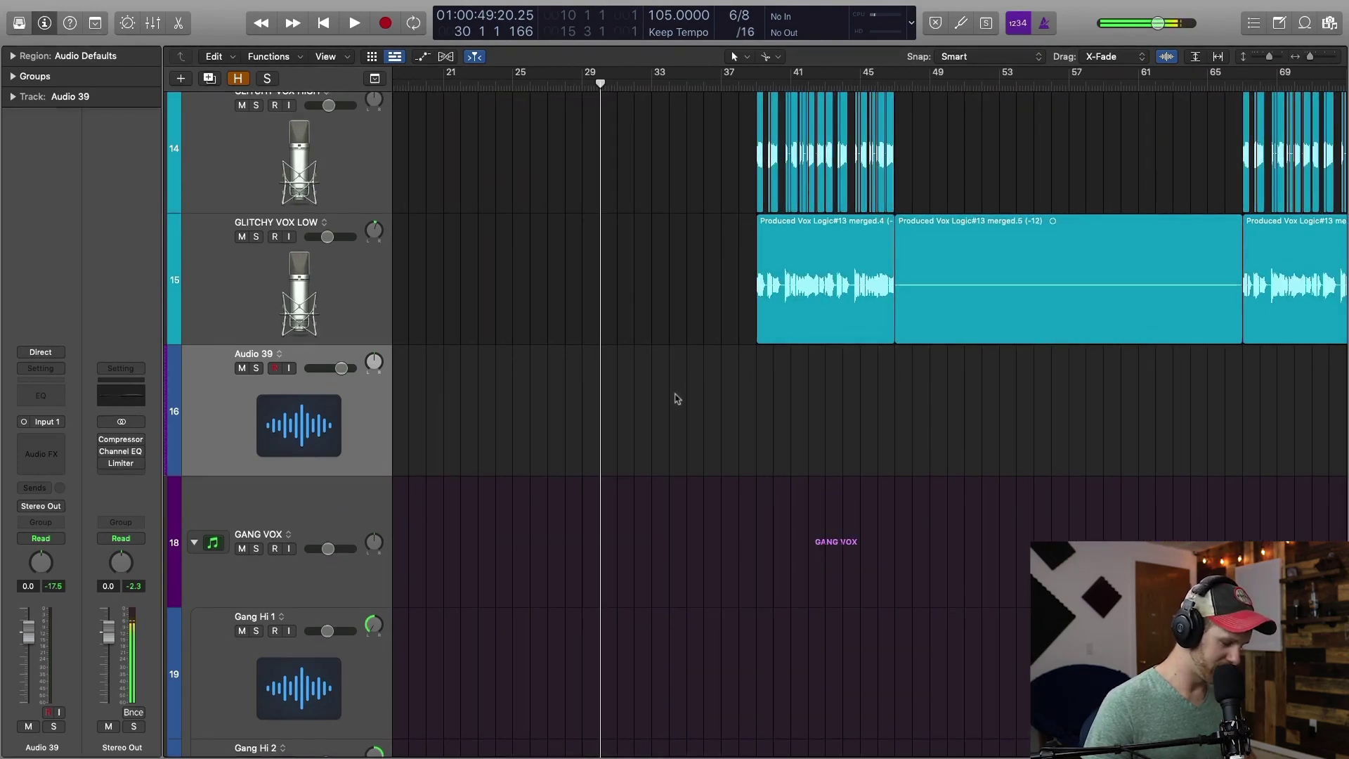
key("s")
key("space")
key("r")
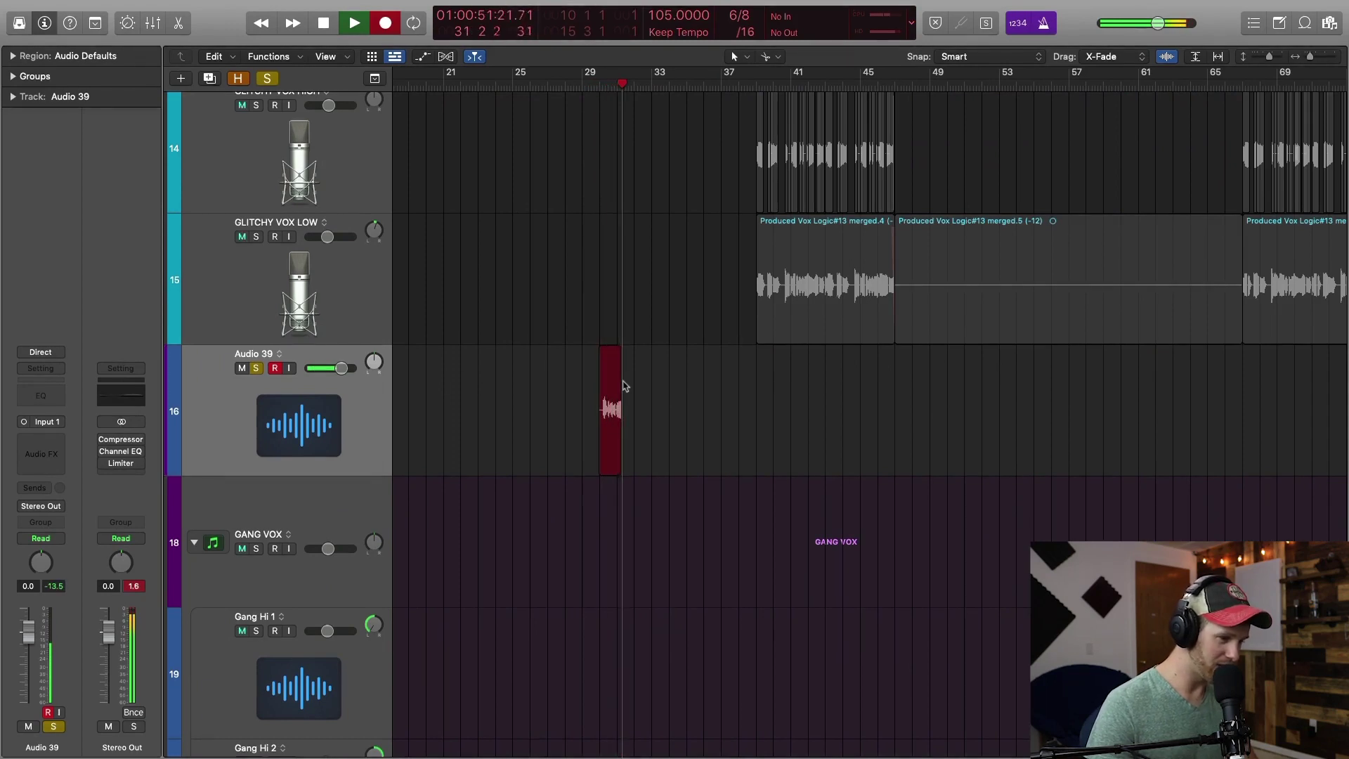
key("space")
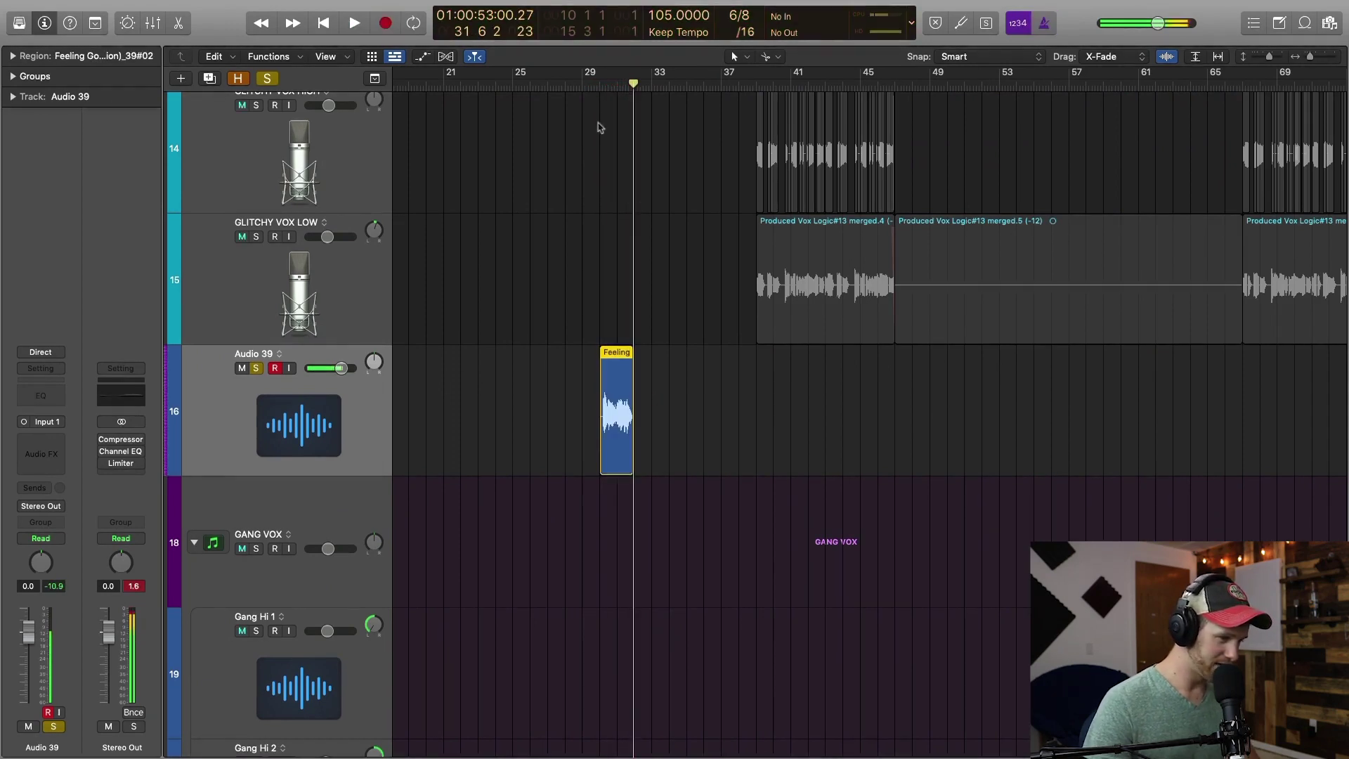
Play back the newly recorded vocal region on the soloed Audio 39 track from bar 30.
left_click(653, 274)
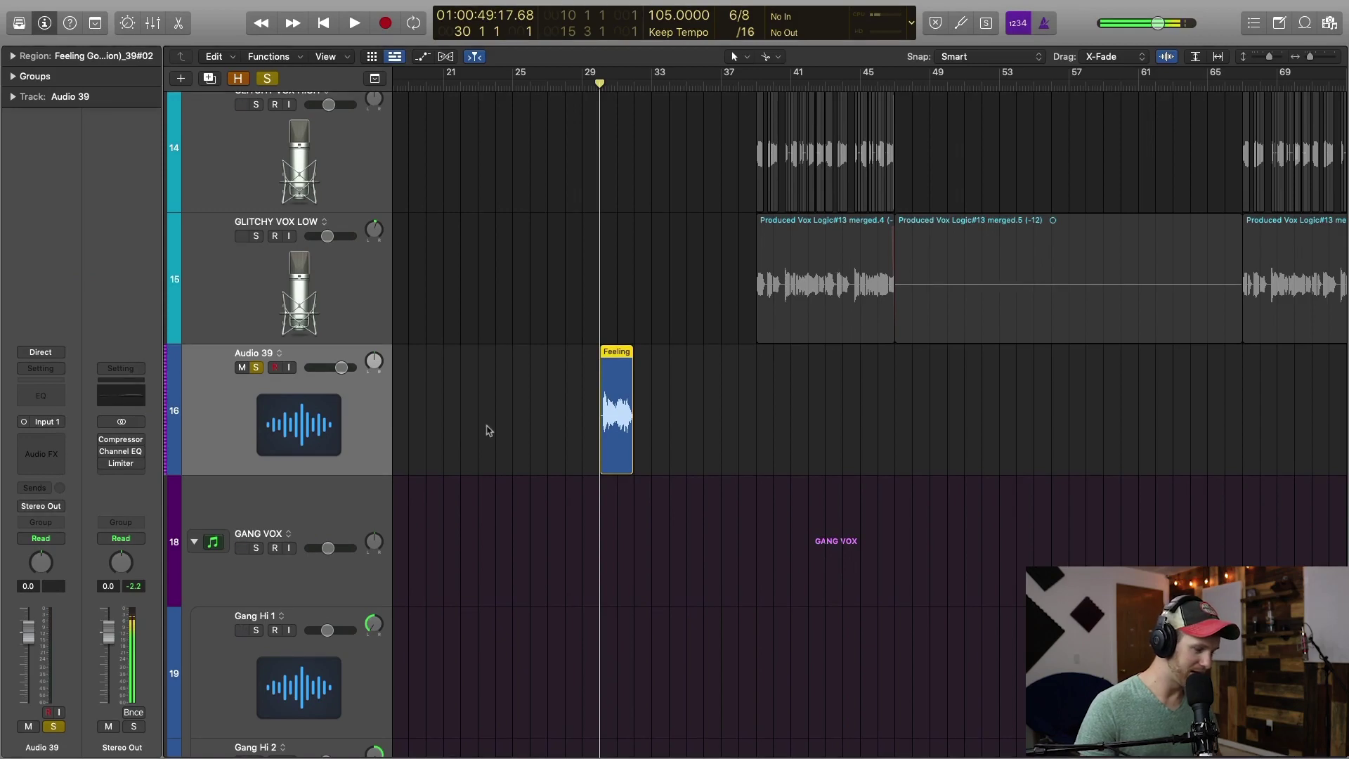
left_click(499, 424)
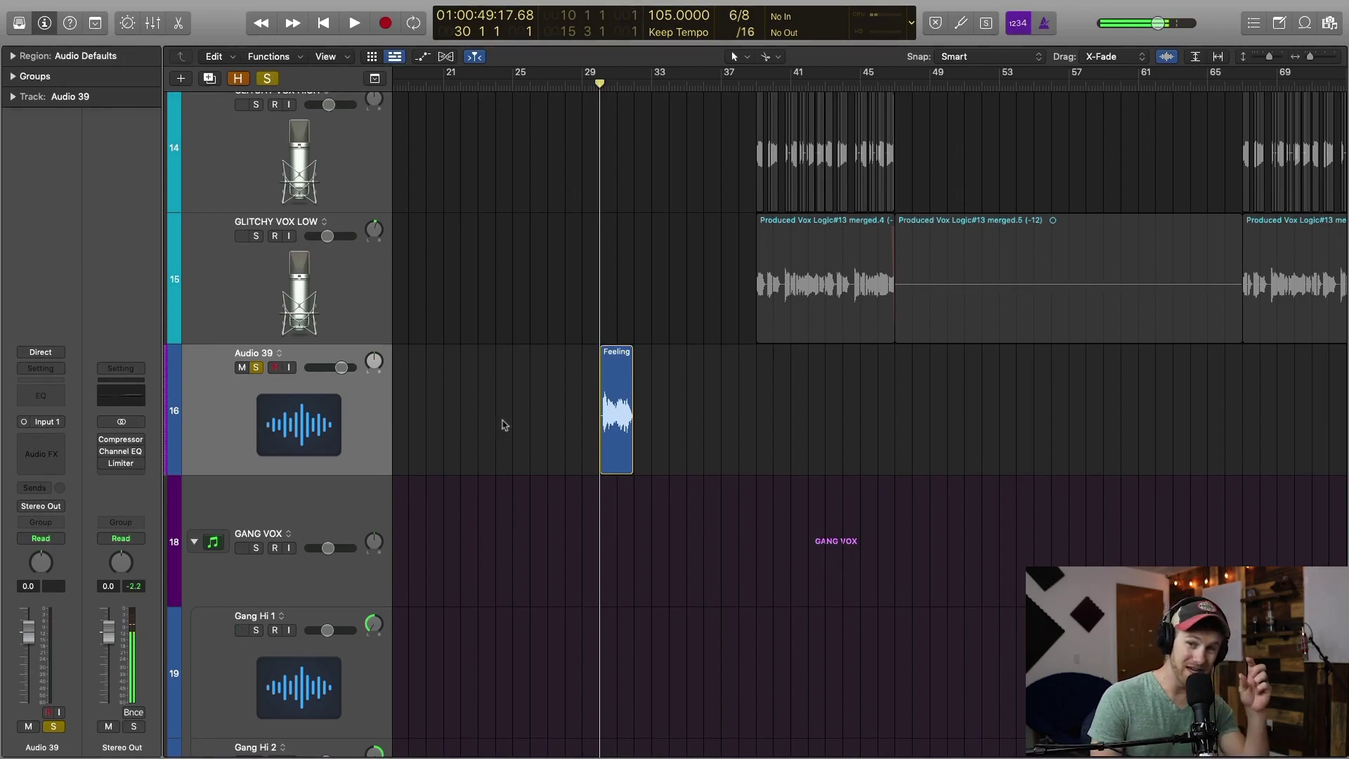
left_click(608, 410)
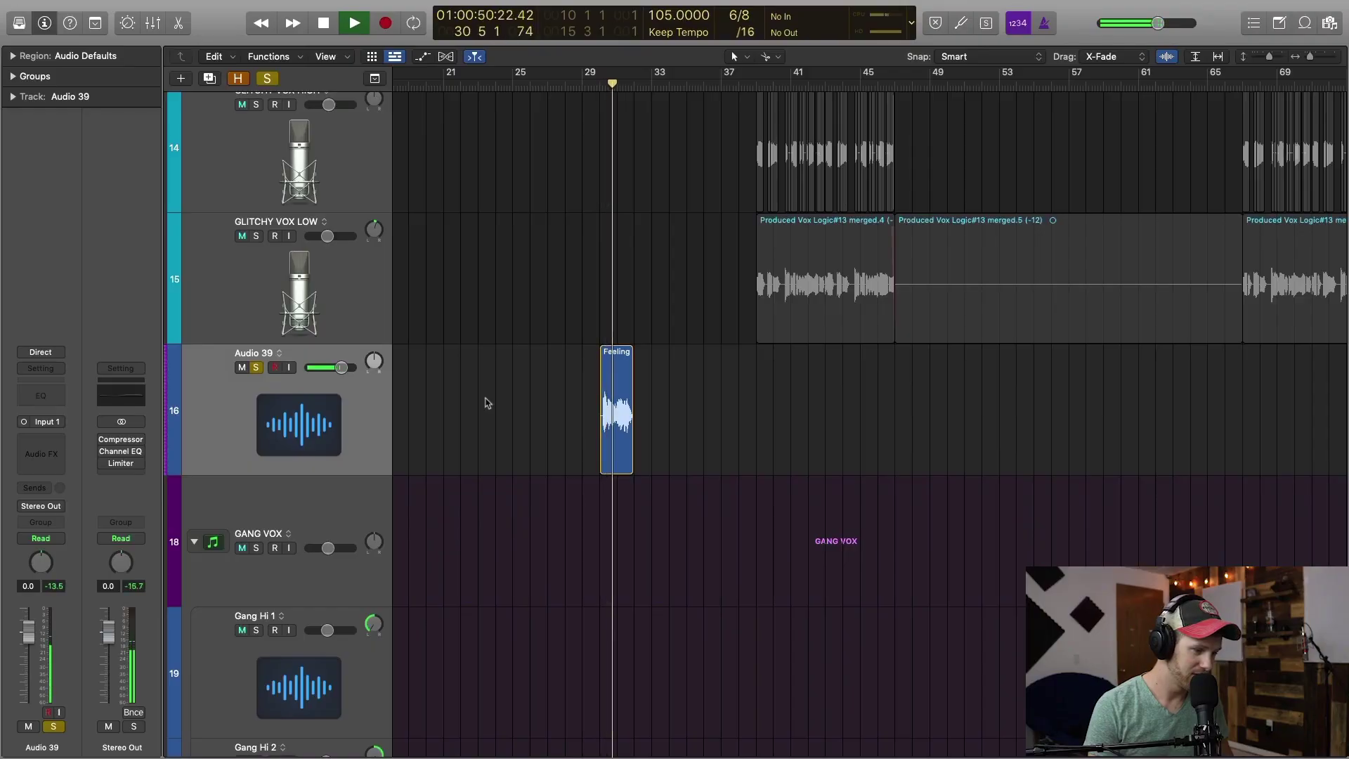
key("space")
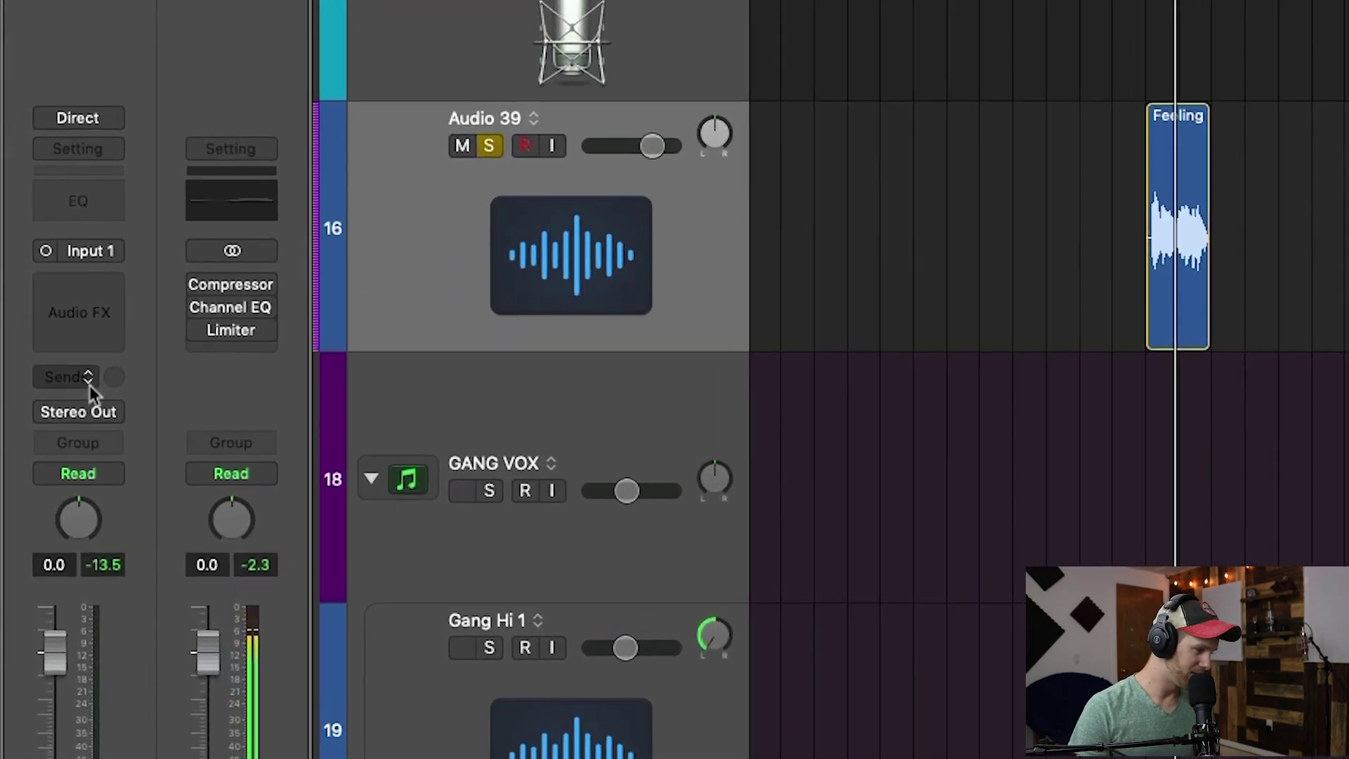
Add a Bus 12 send to the Audio 39 channel and raise its send level.
left_click(90, 385)
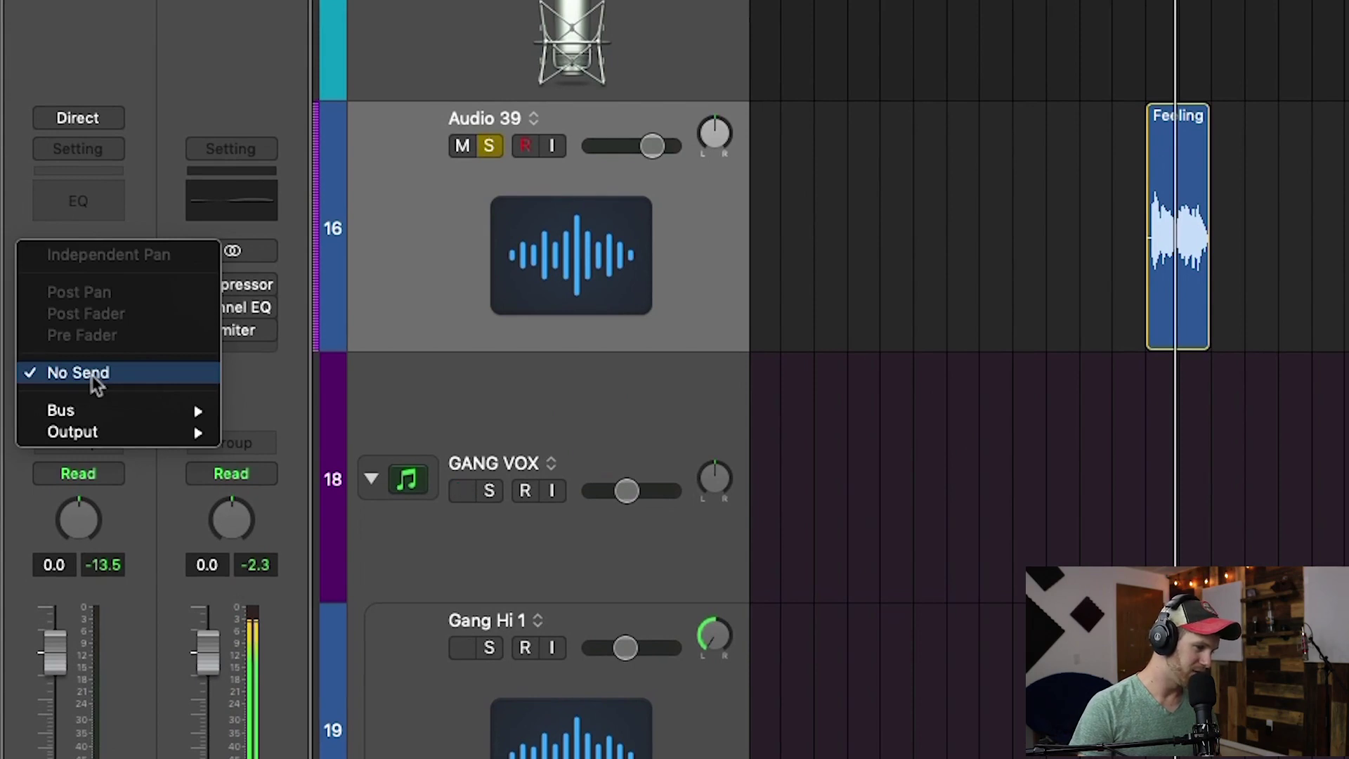
mouse_move(83, 409)
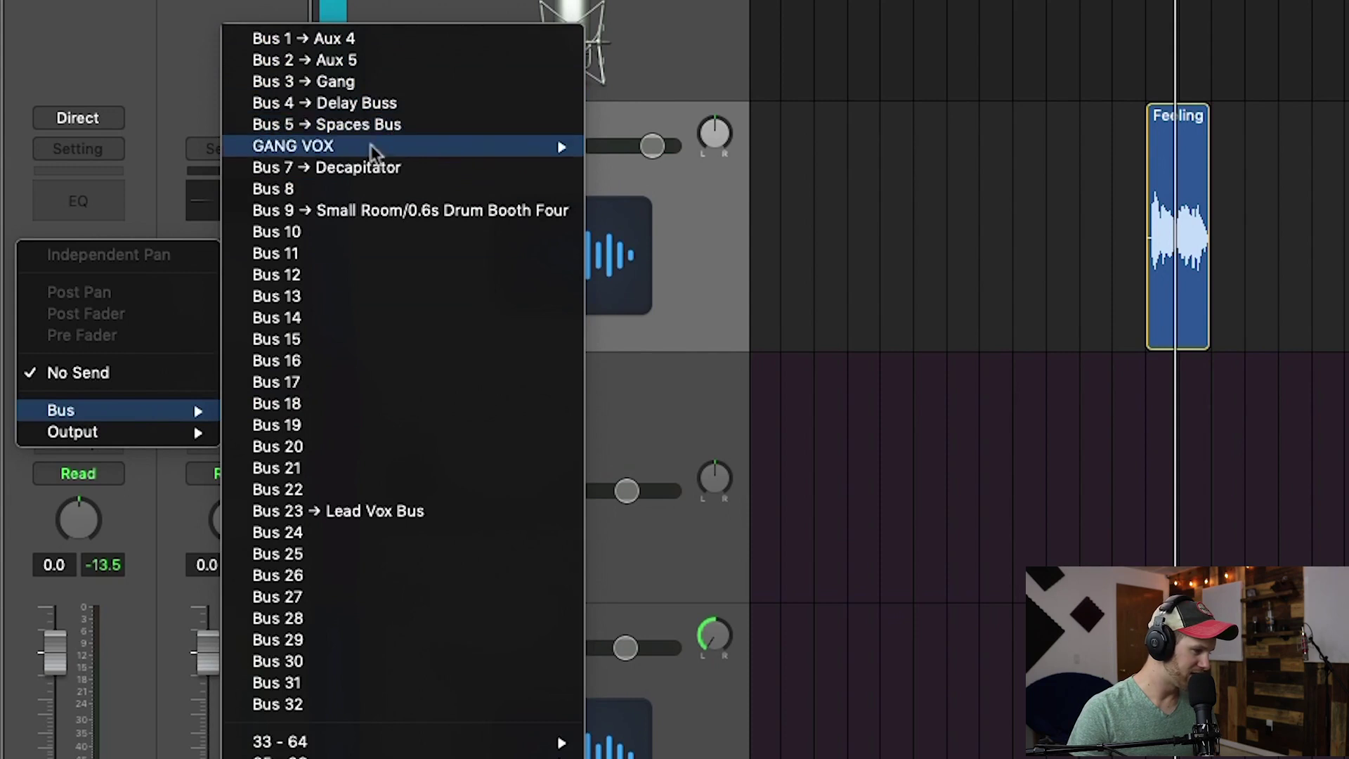
mouse_move(370, 153)
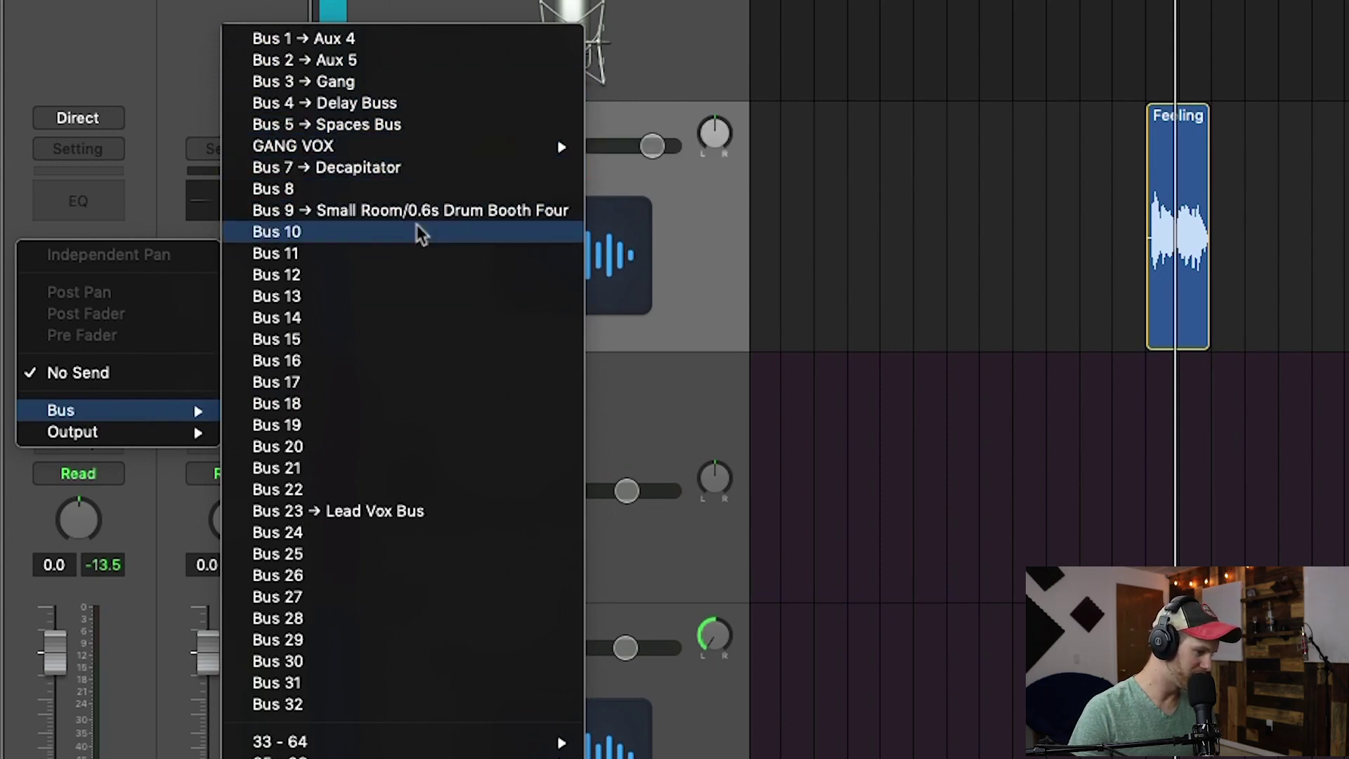
left_click(371, 276)
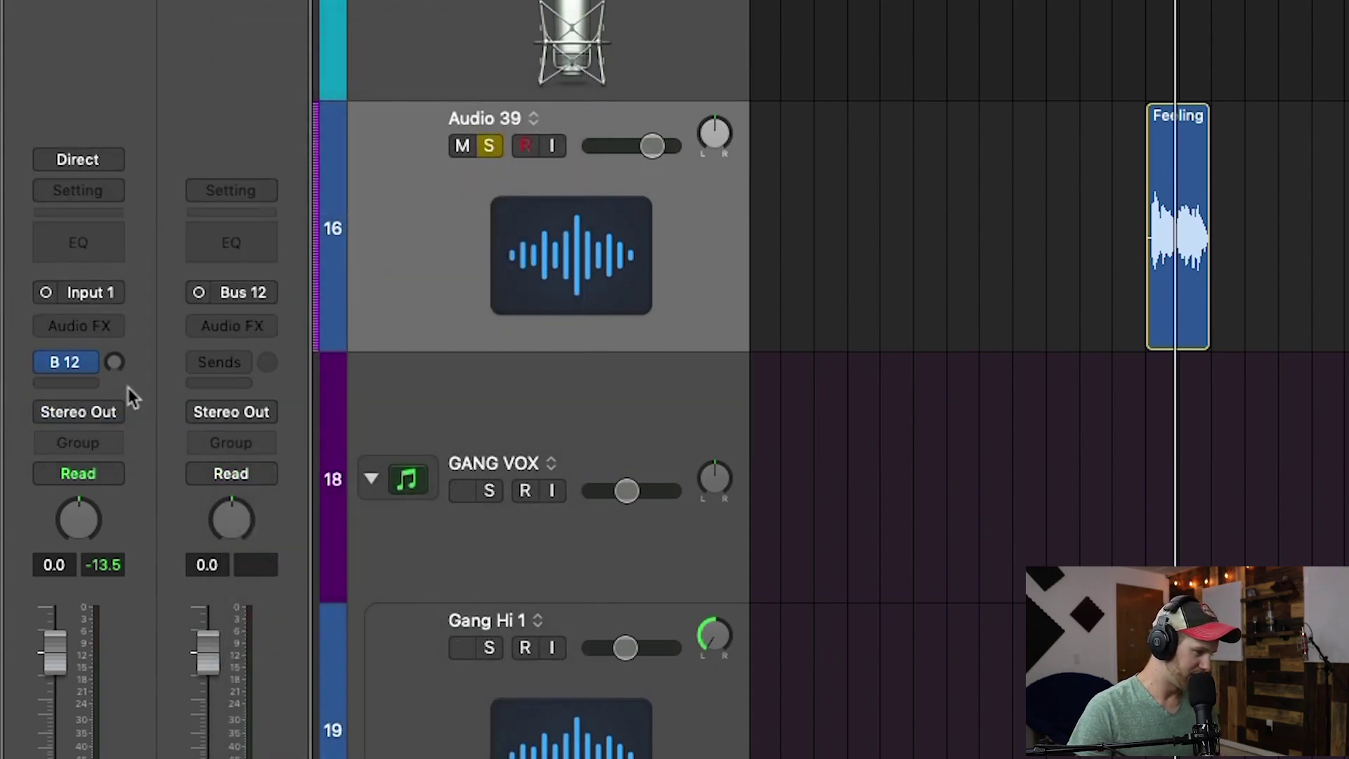
left_click(463, 490)
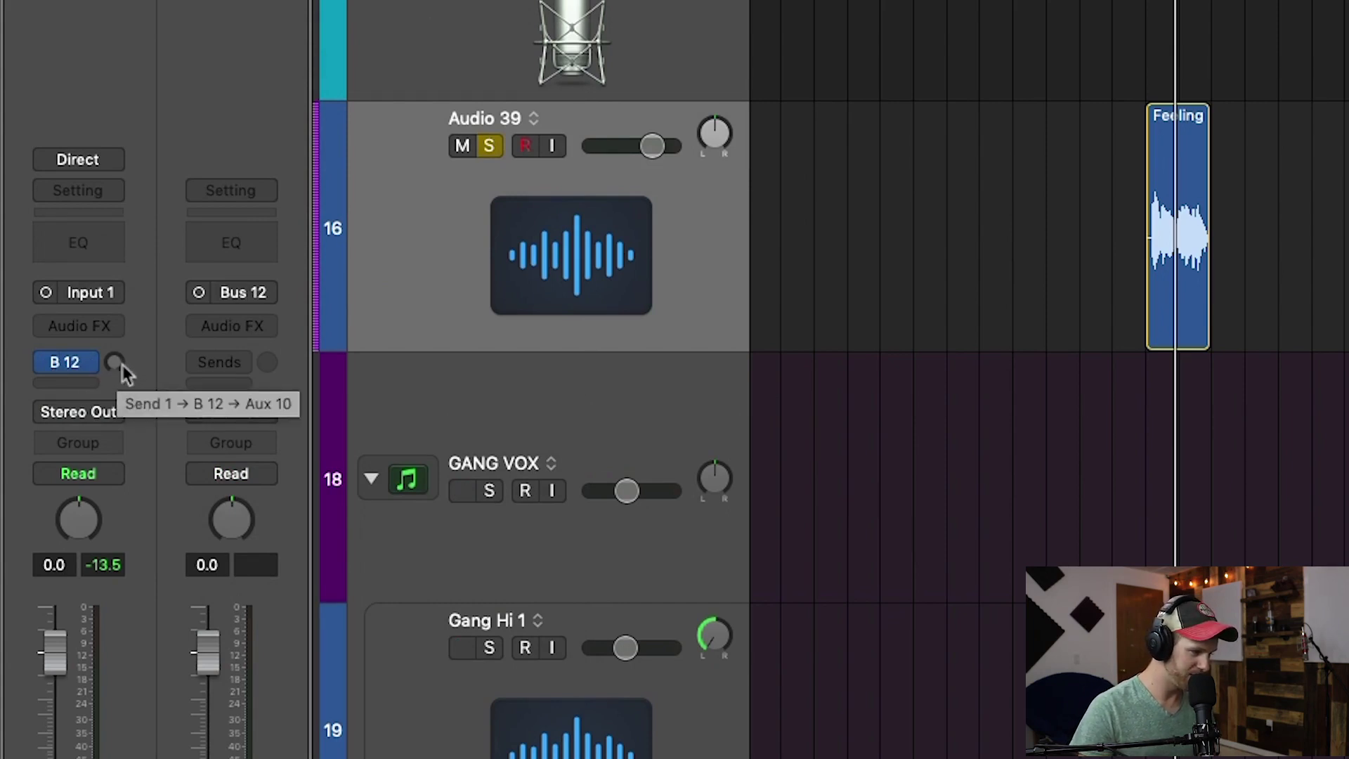
left_click_drag(114, 362, 114, 393)
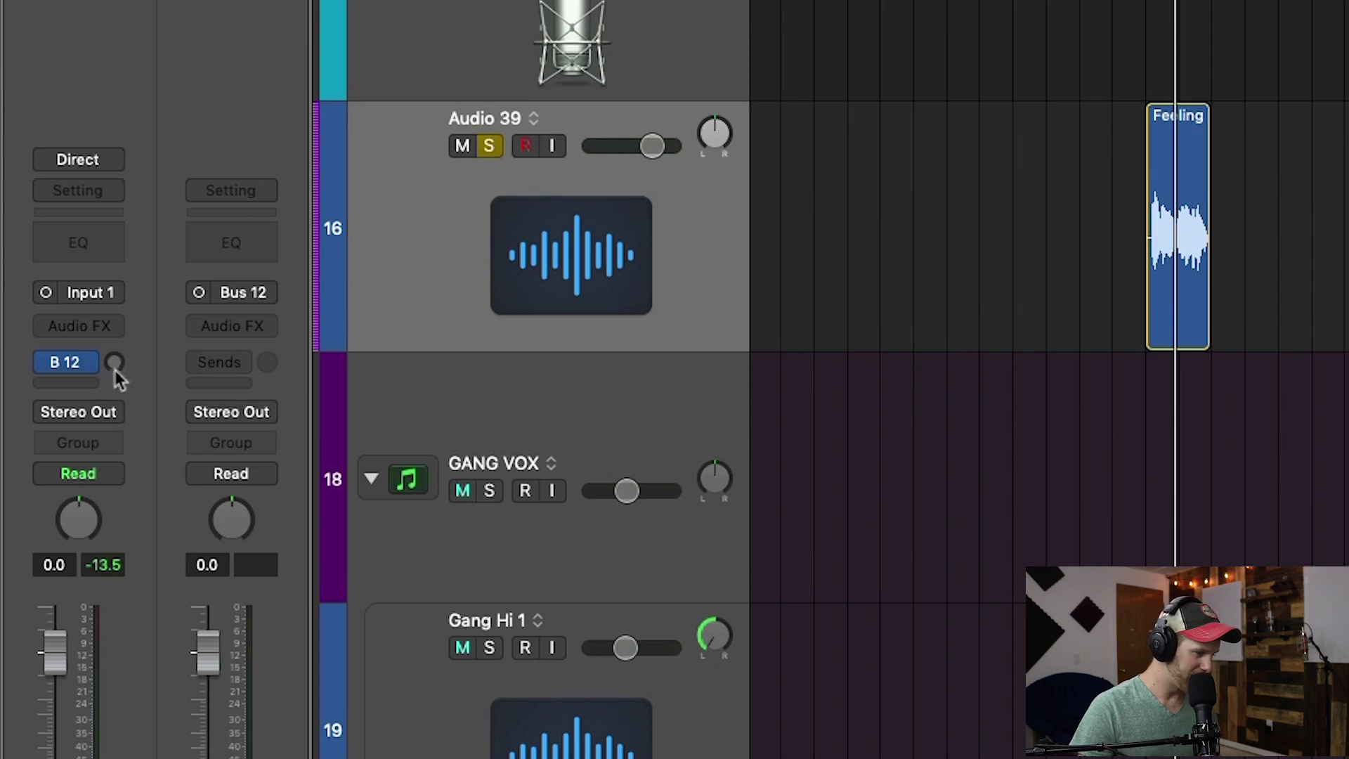
left_click_drag(114, 364, 114, 344)
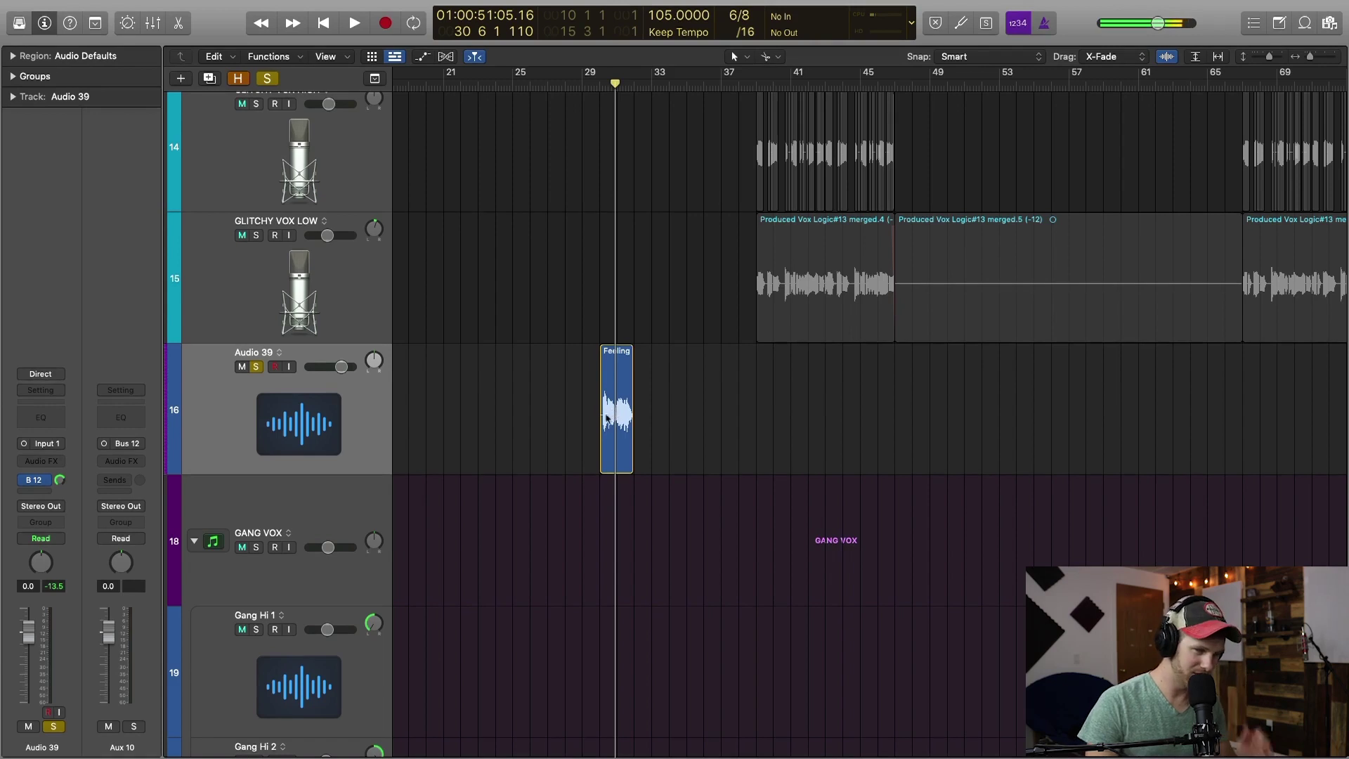
Insert a ChromaVerb reverb on the Aux 10 channel, with dry at 0% and wet at 100%.
left_click(603, 89)
left_click(619, 391)
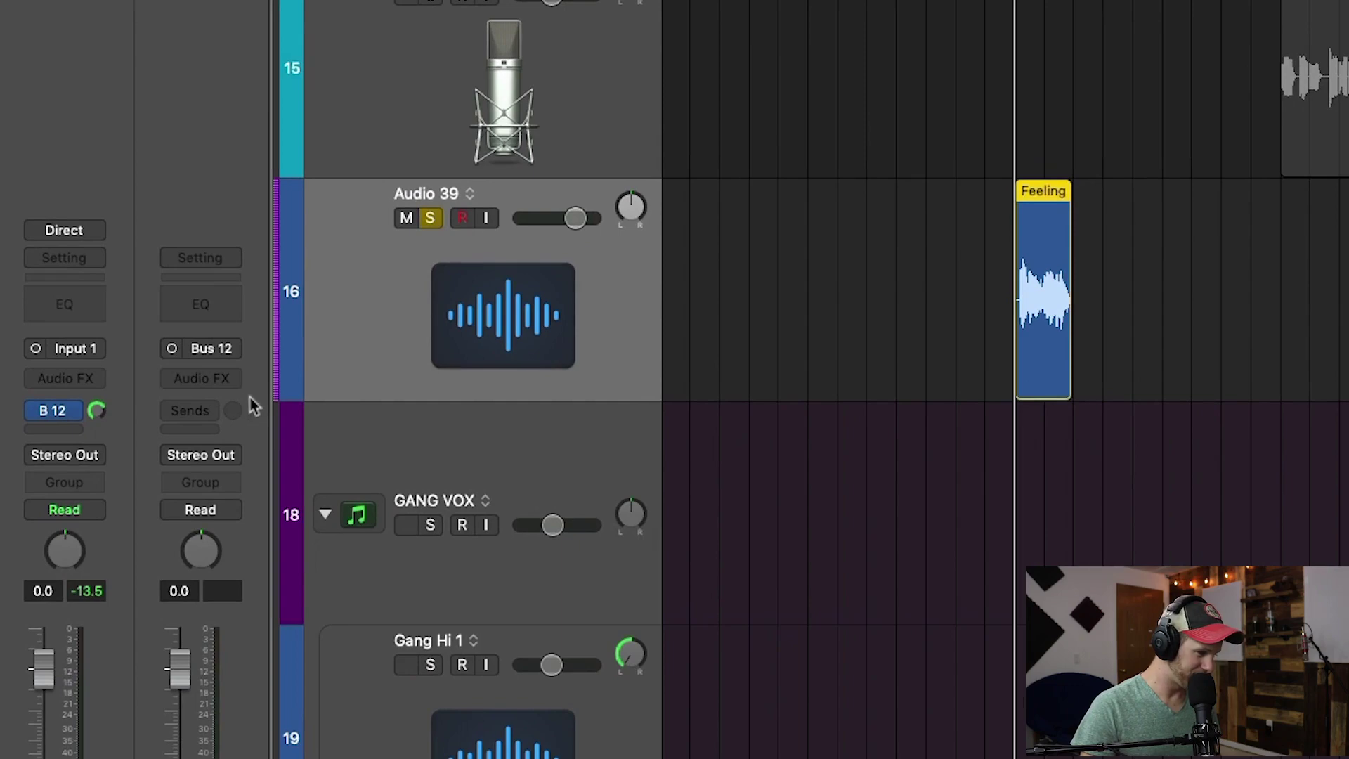
left_click(222, 381)
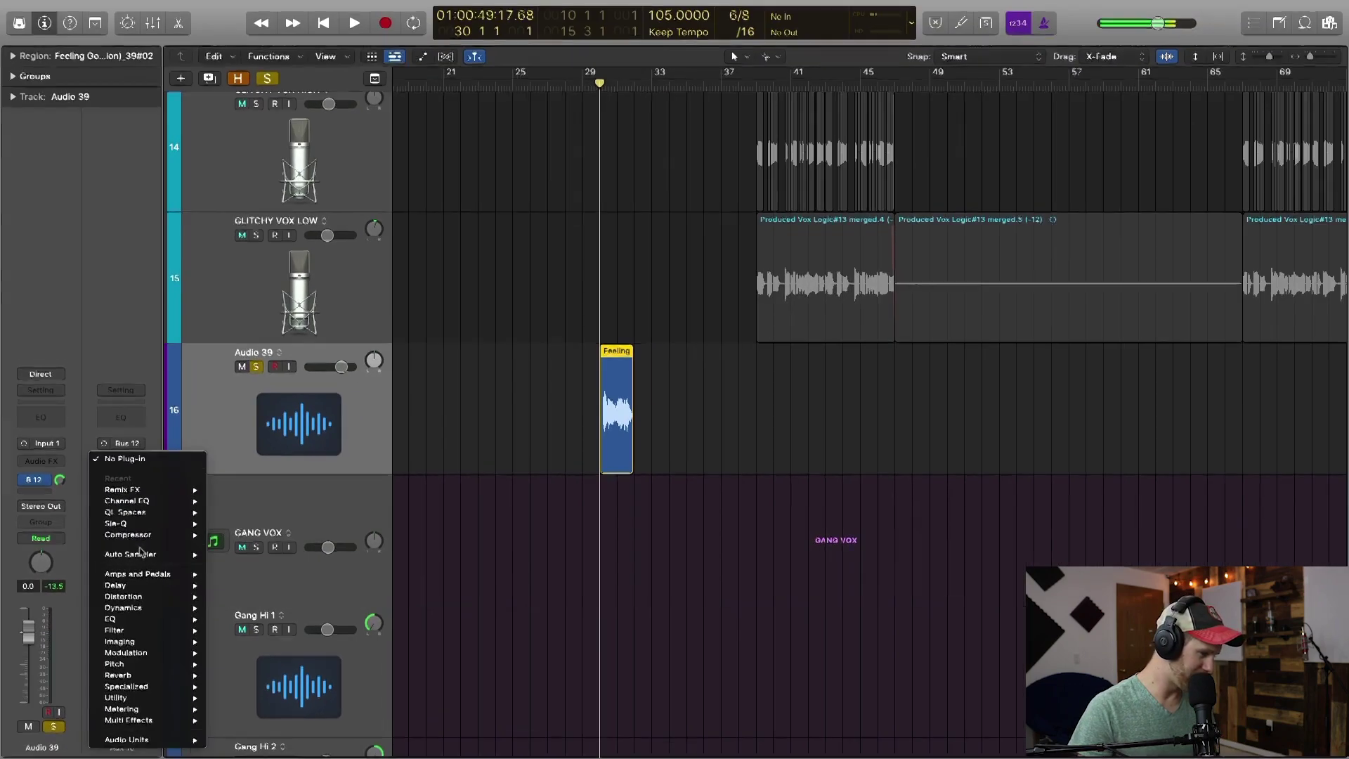
mouse_move(142, 599)
mouse_move(140, 675)
mouse_move(246, 676)
left_click(346, 686)
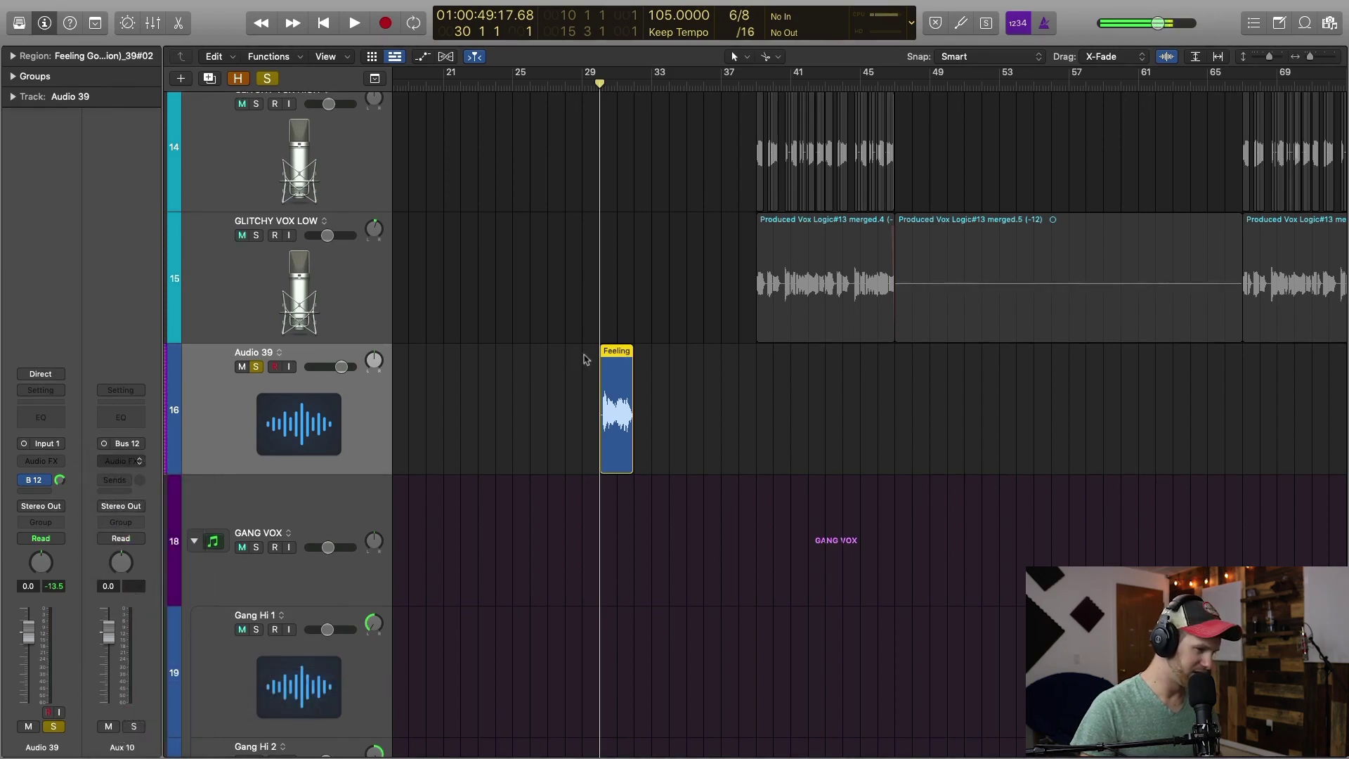
left_click_drag(887, 30, 1034, 29)
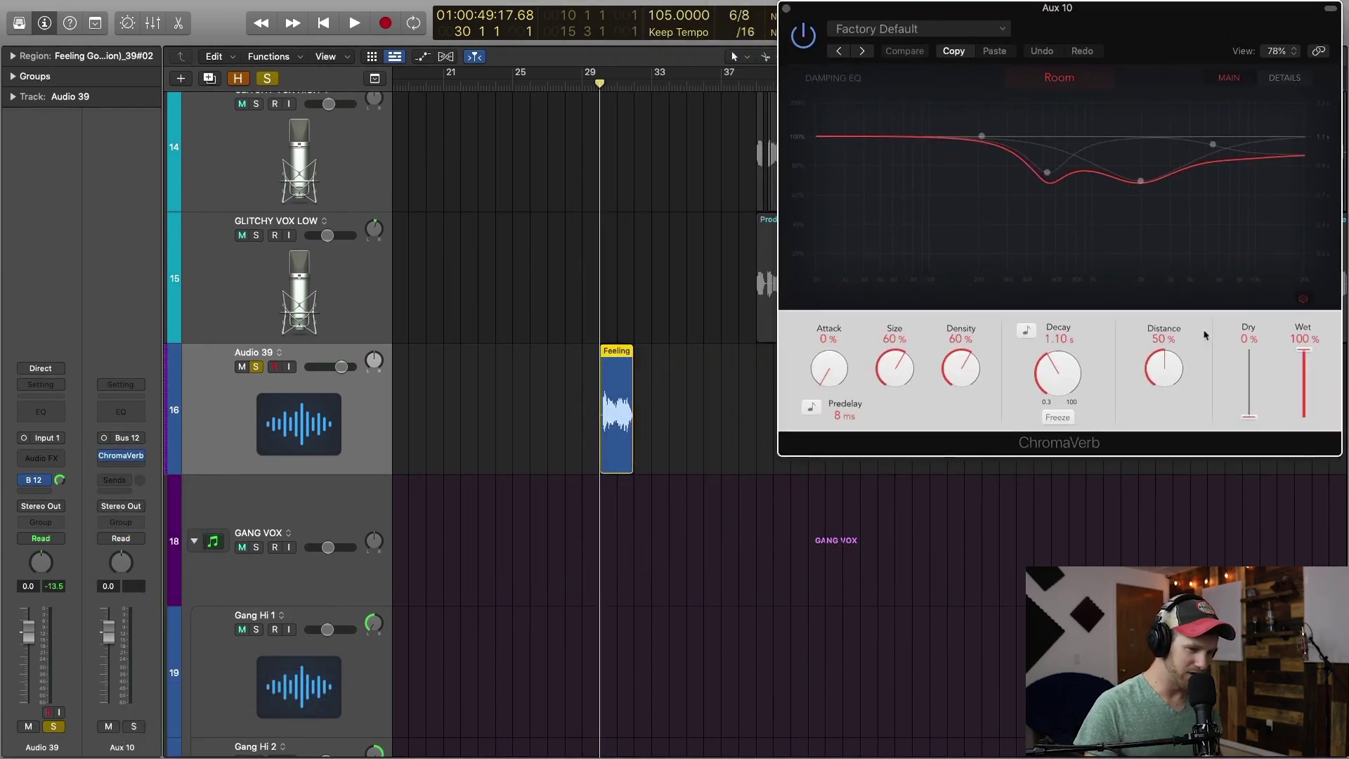
left_click_drag(1251, 364, 1250, 409)
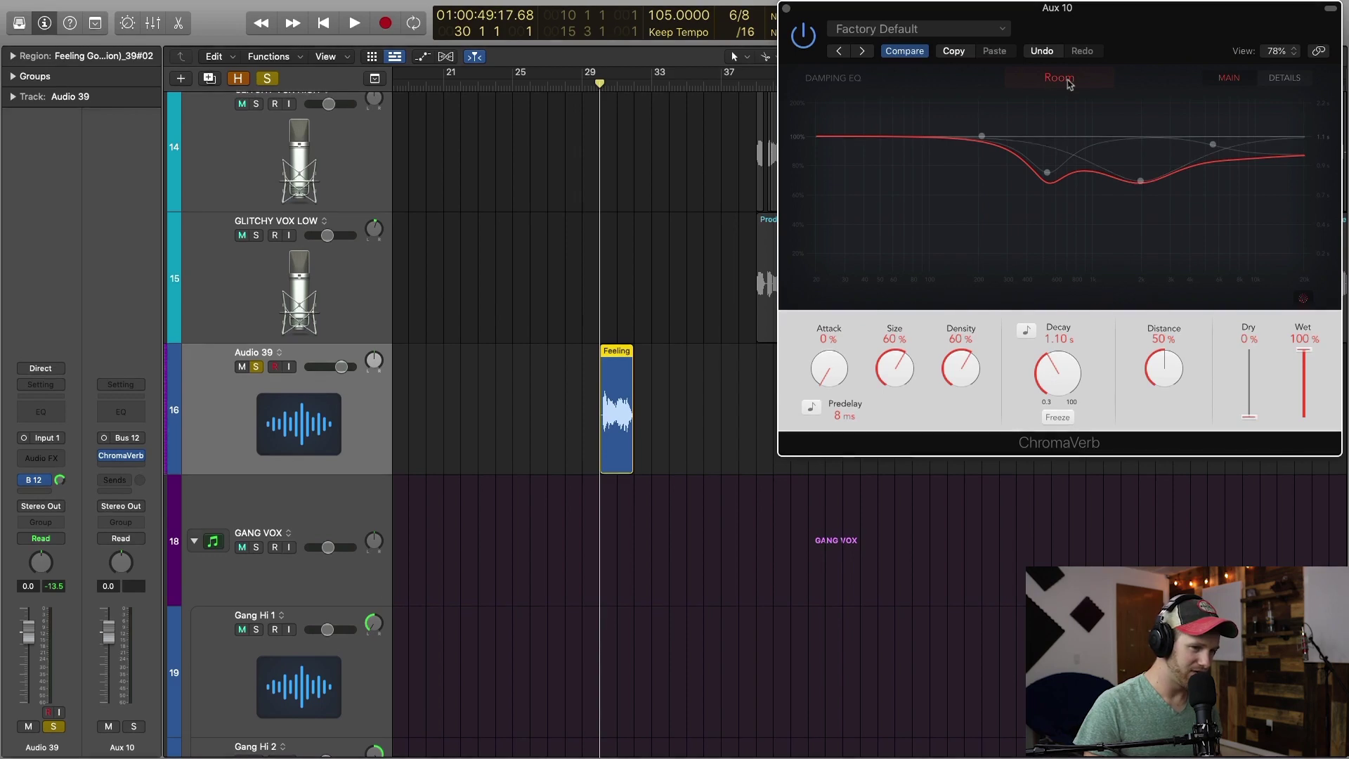
Compare playback of the vocal region with the Bus 12 send turned down and turned back up.
left_click(604, 290)
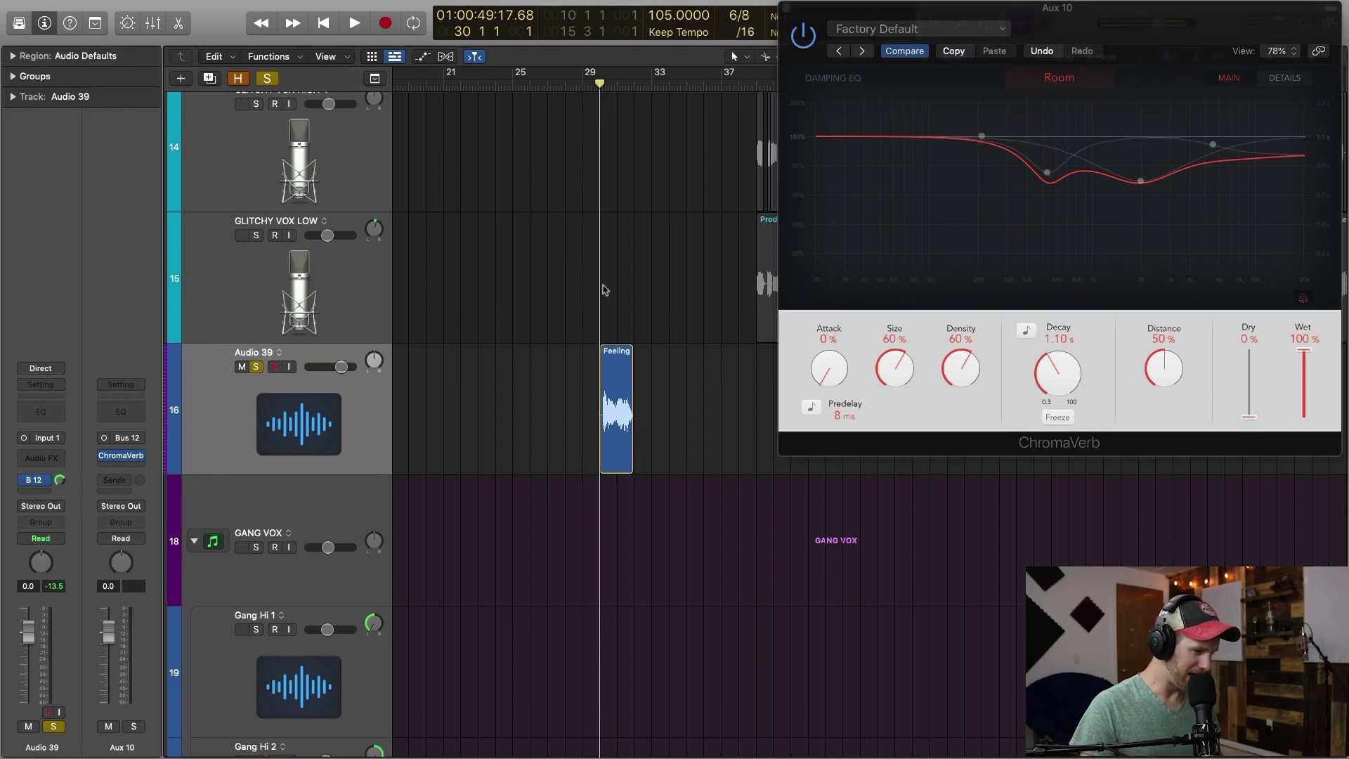
mouse_move(26, 483)
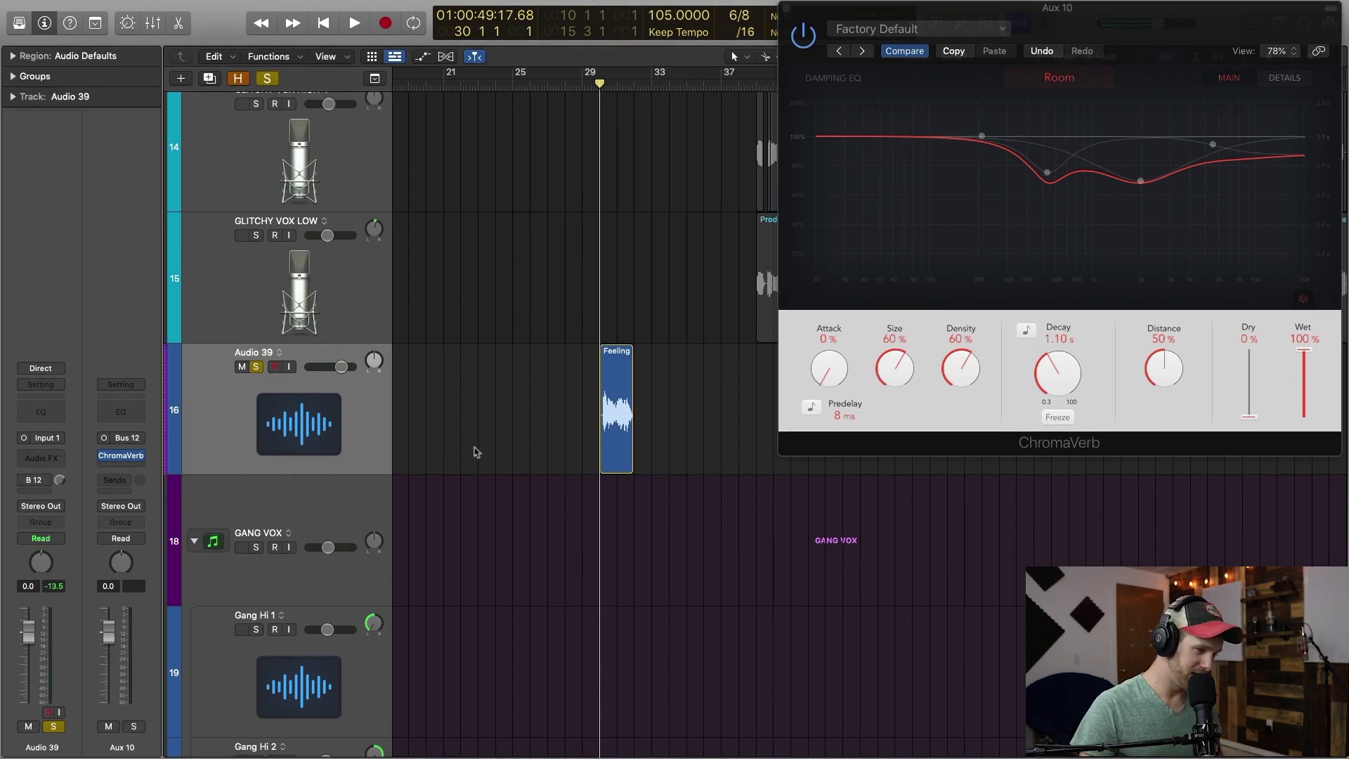
key("space")
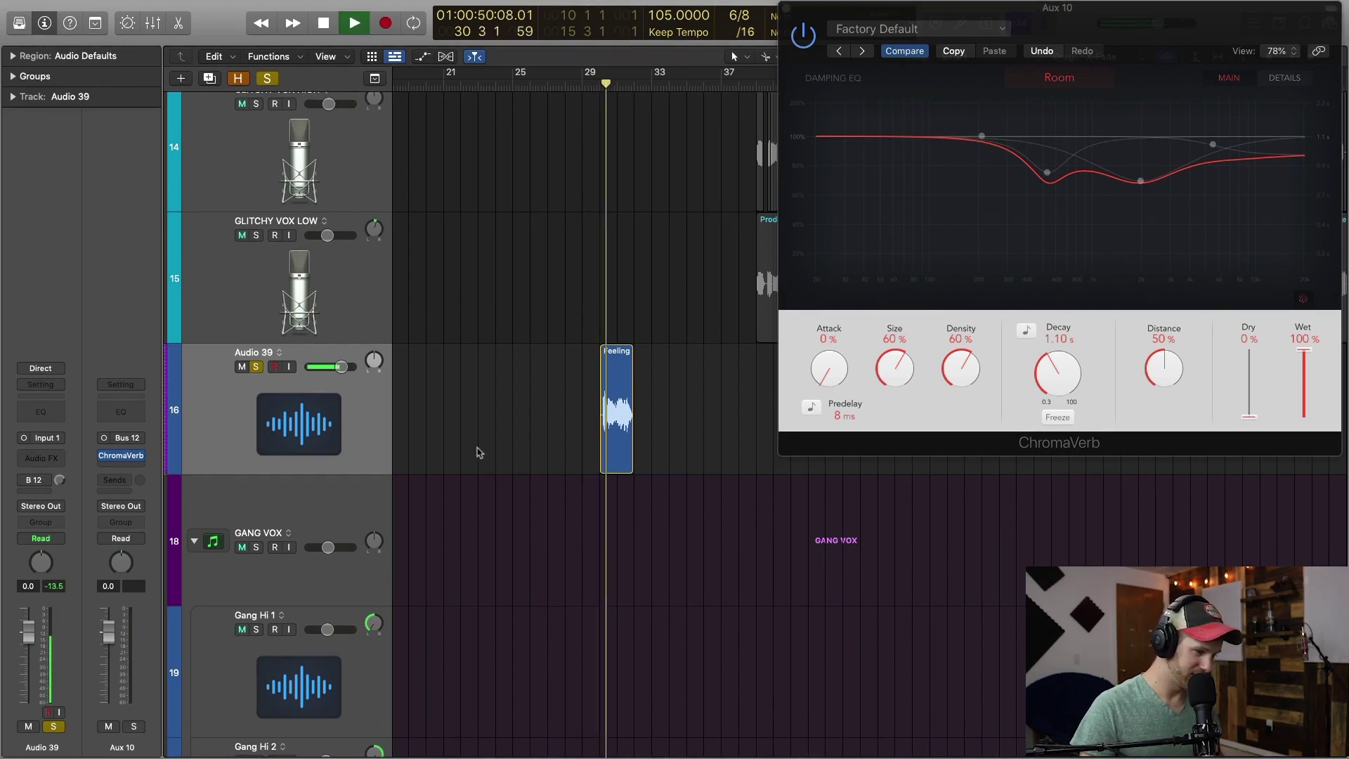
key("space")
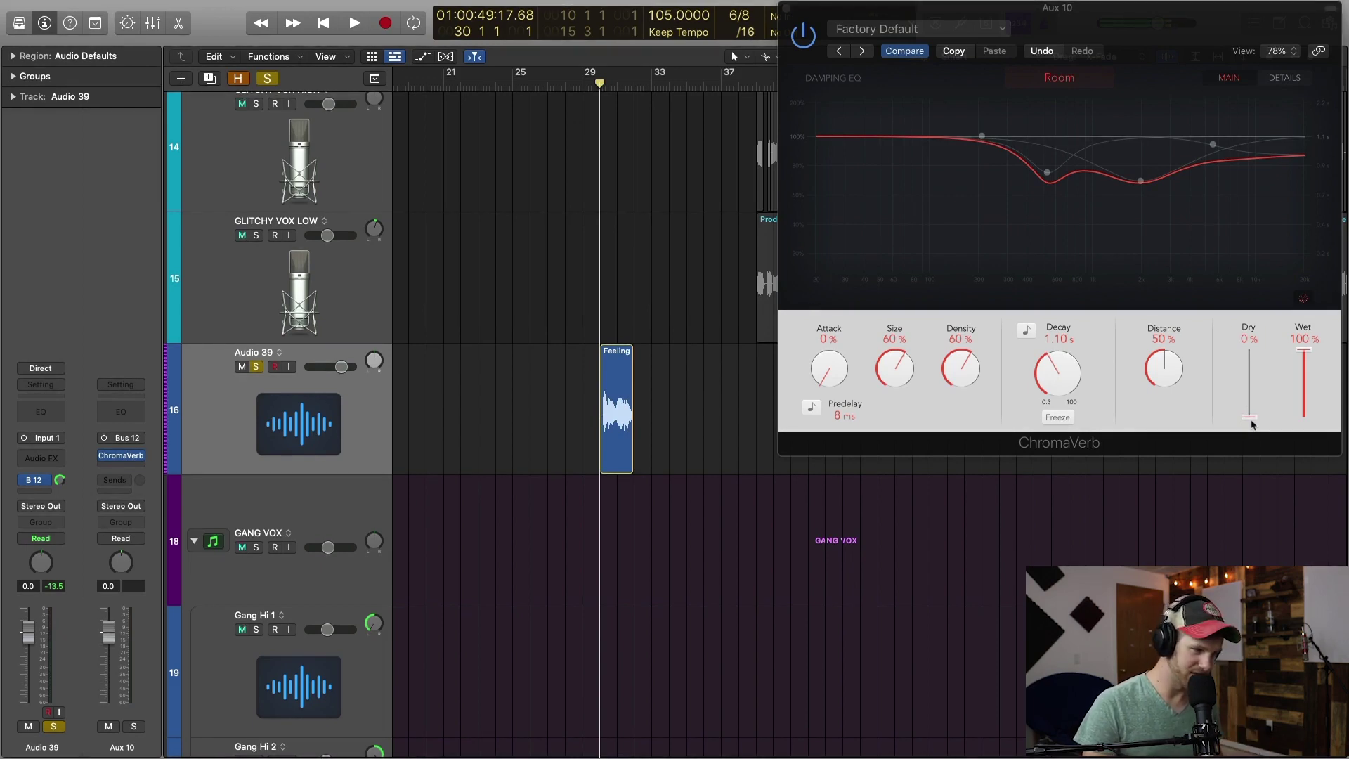
key("space")
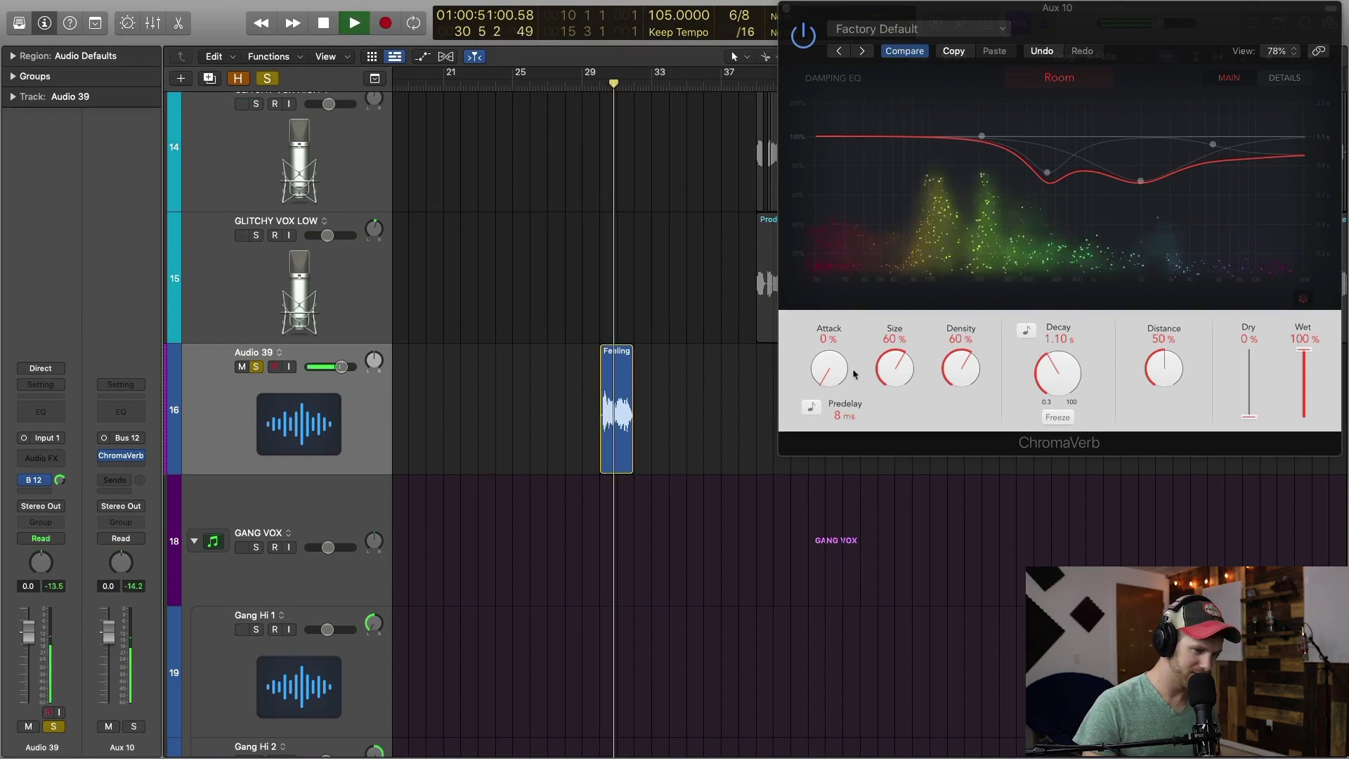
key("space")
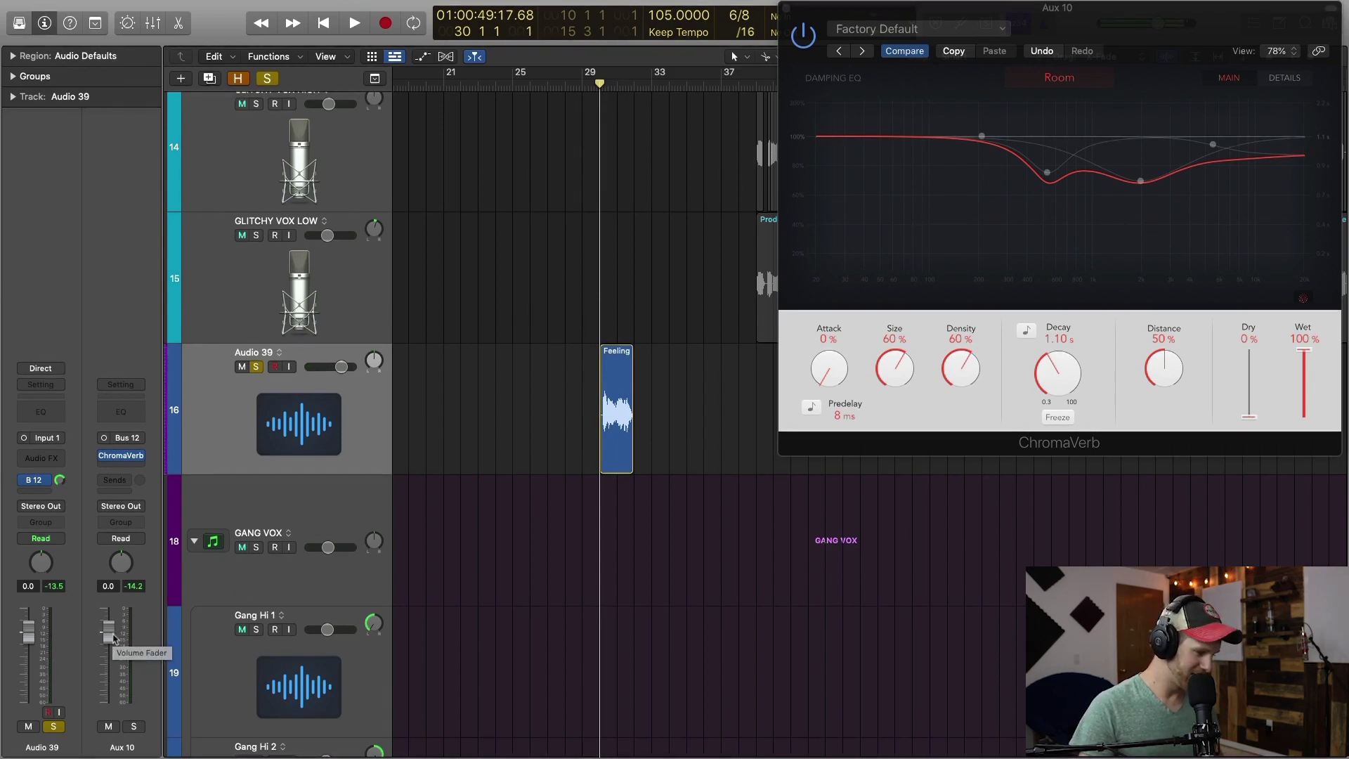
Set the Aux 10 reverb return's volume to -11.2 dB while auditioning the vocal, and close the ChromaVerb window.
left_click_drag(115, 638, 113, 661)
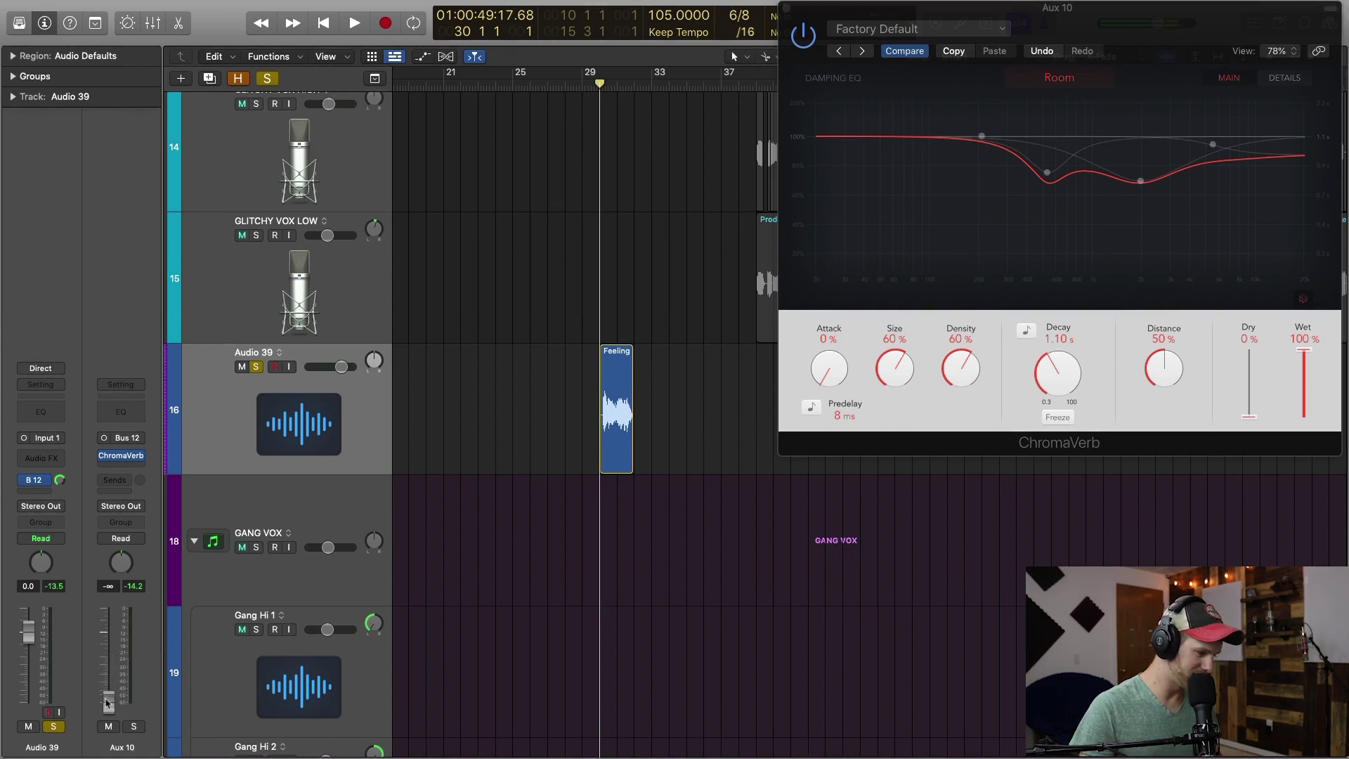
key("space")
left_click_drag(109, 699, 109, 666)
key("space")
key("space")
key("space")
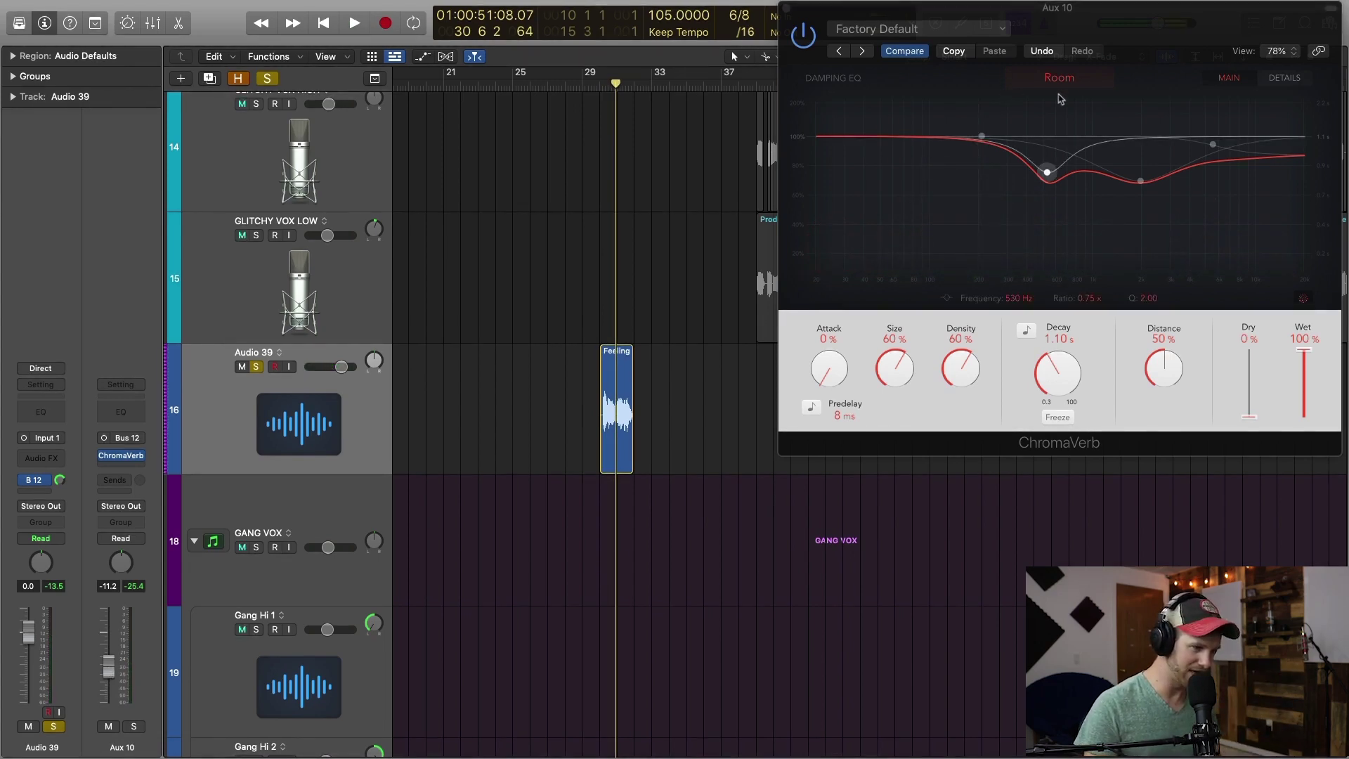
key("super+w")
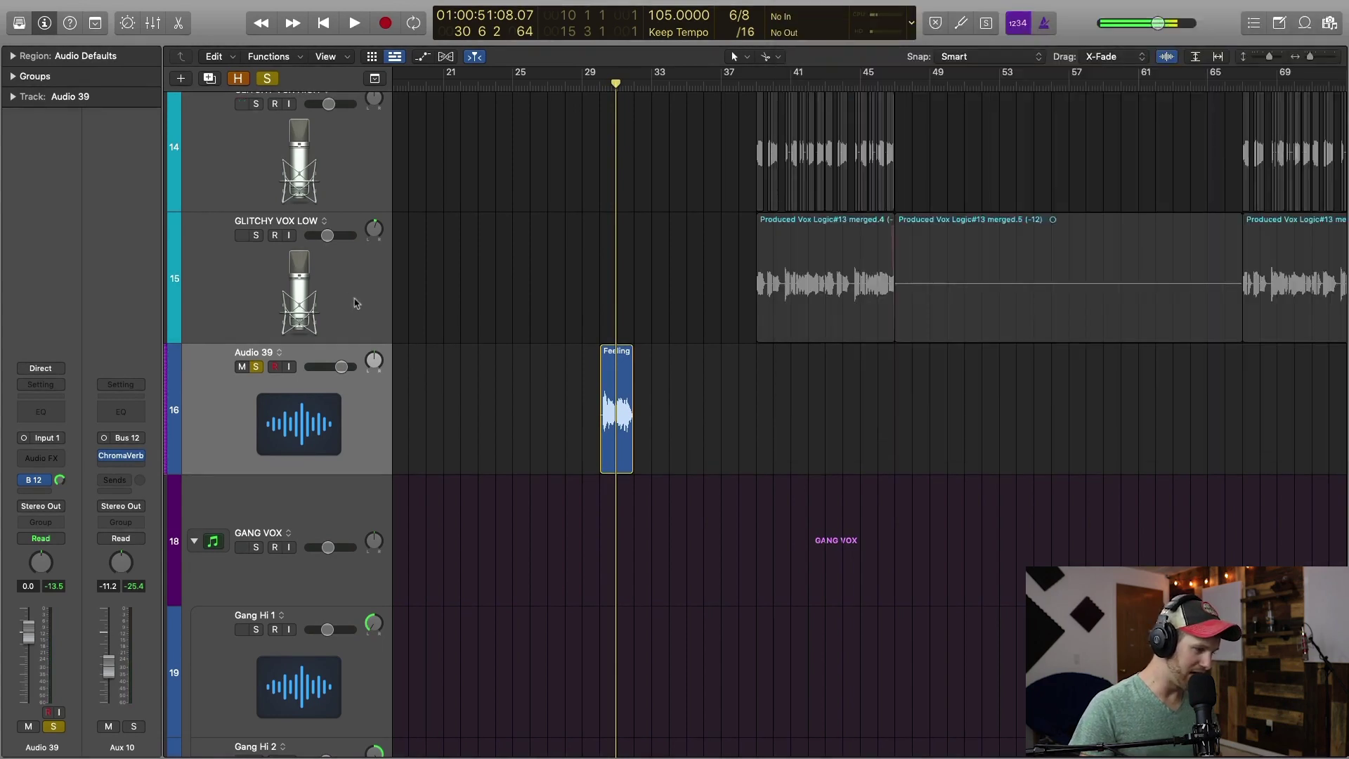
Add a second send on Audio 39 to Bus 13 and raise its level to about -0.4 dB.
left_click(45, 494)
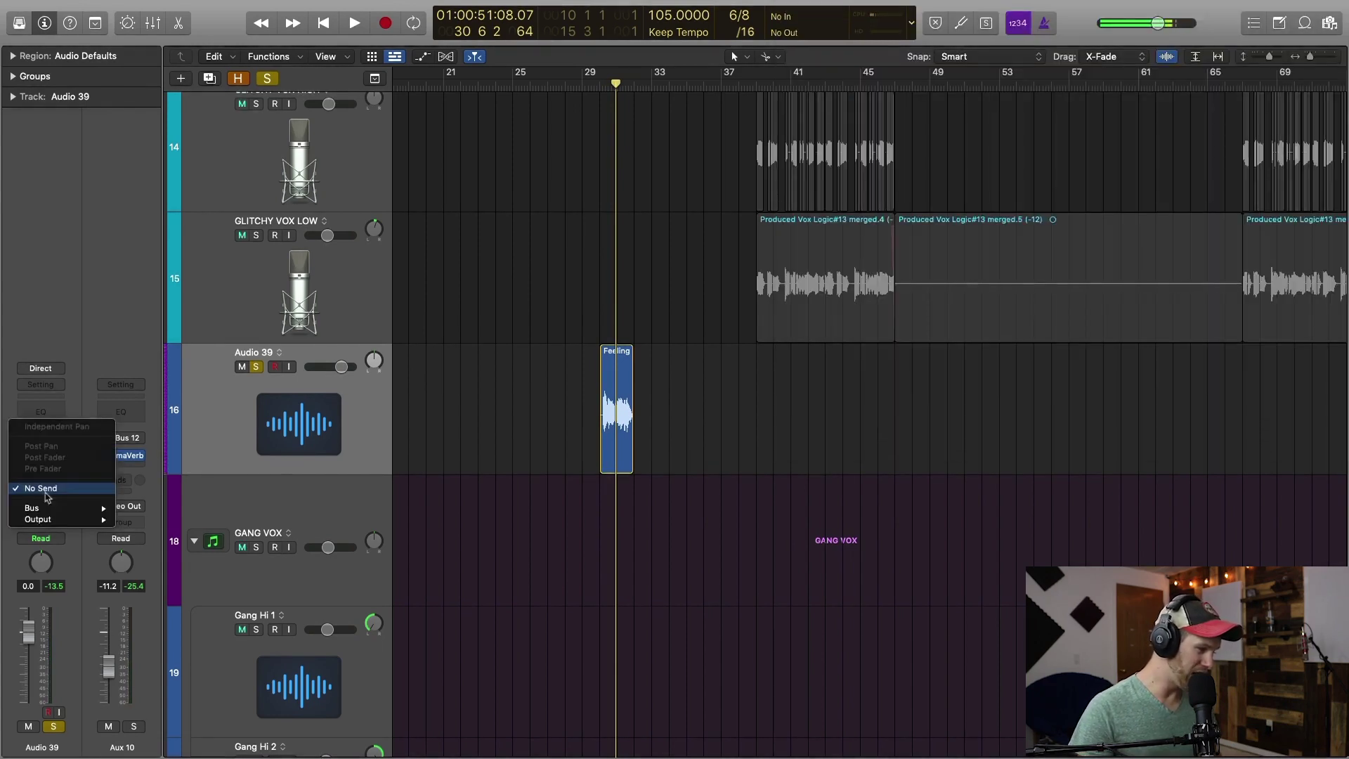
mouse_move(45, 511)
left_click(169, 446)
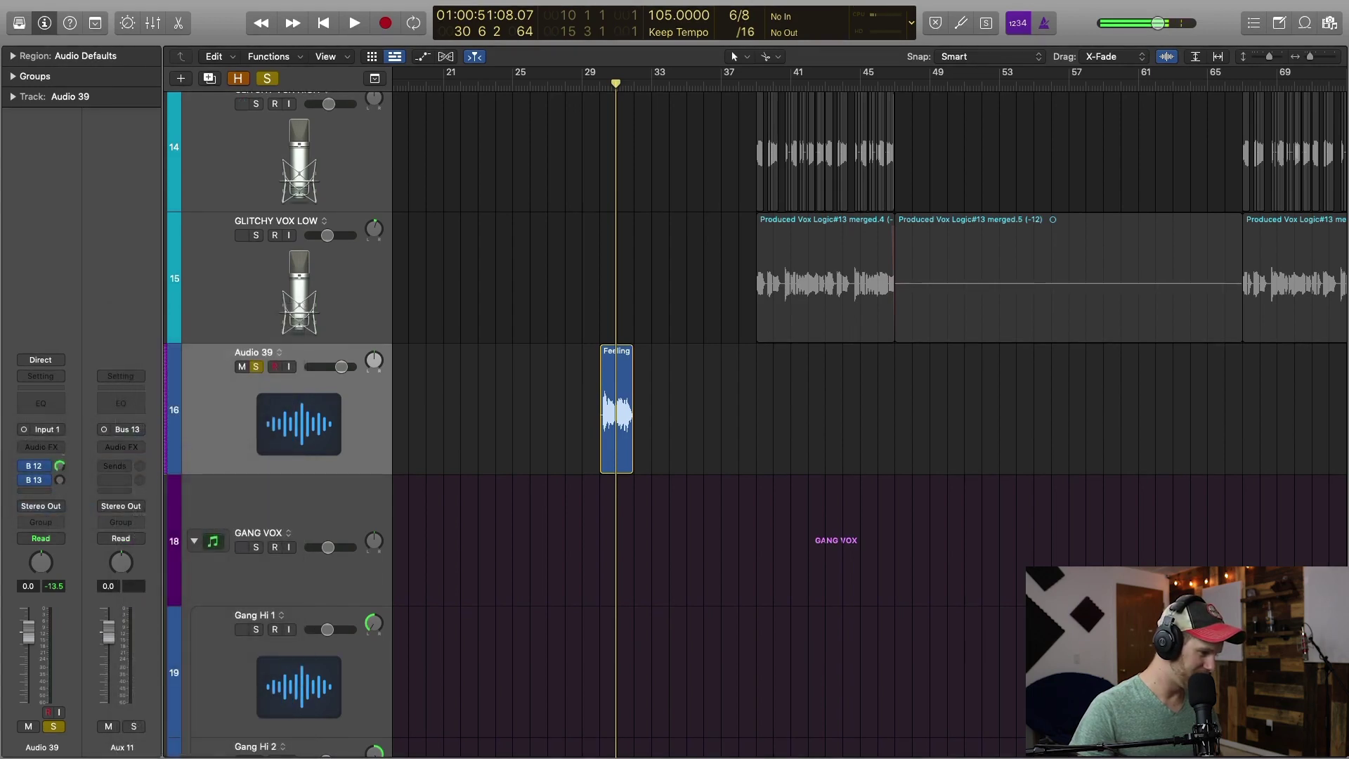
left_click_drag(60, 480, 60, 492)
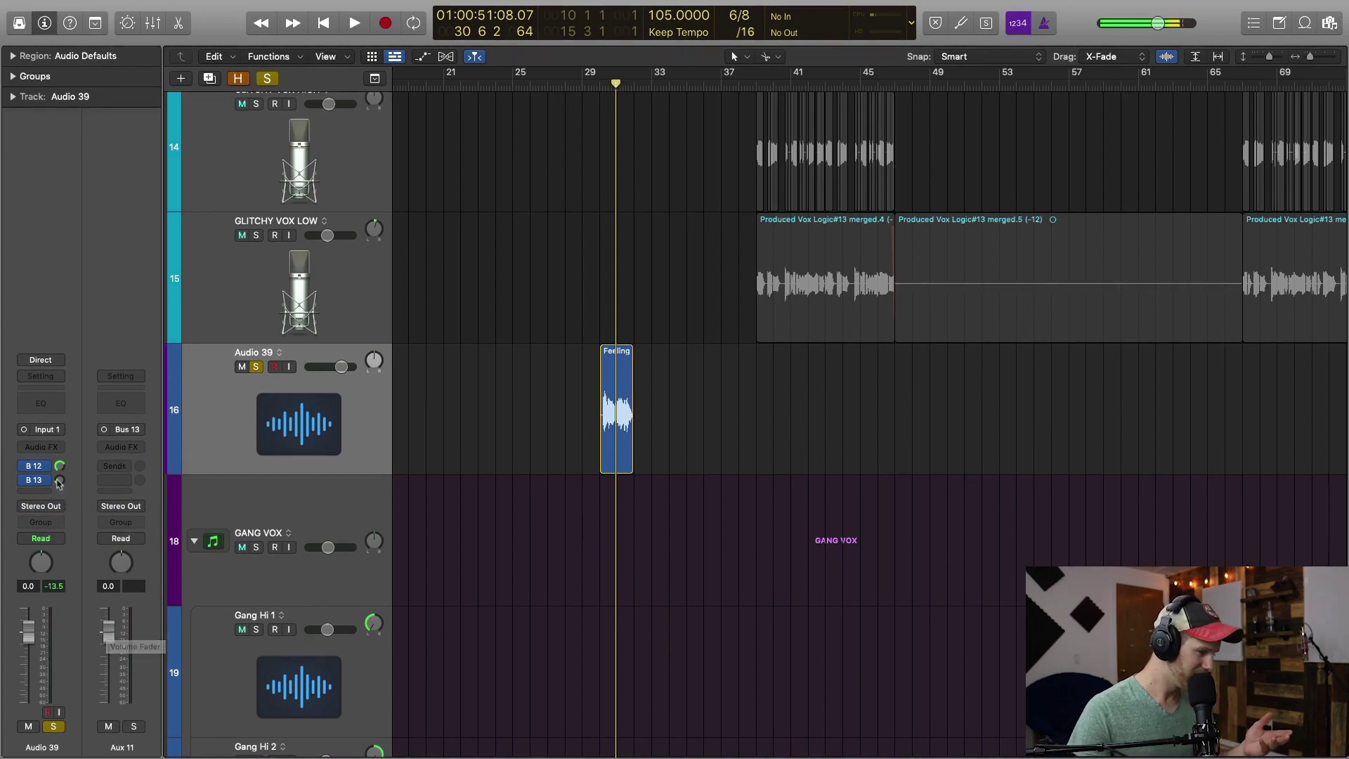
left_click_drag(59, 484, 60, 477)
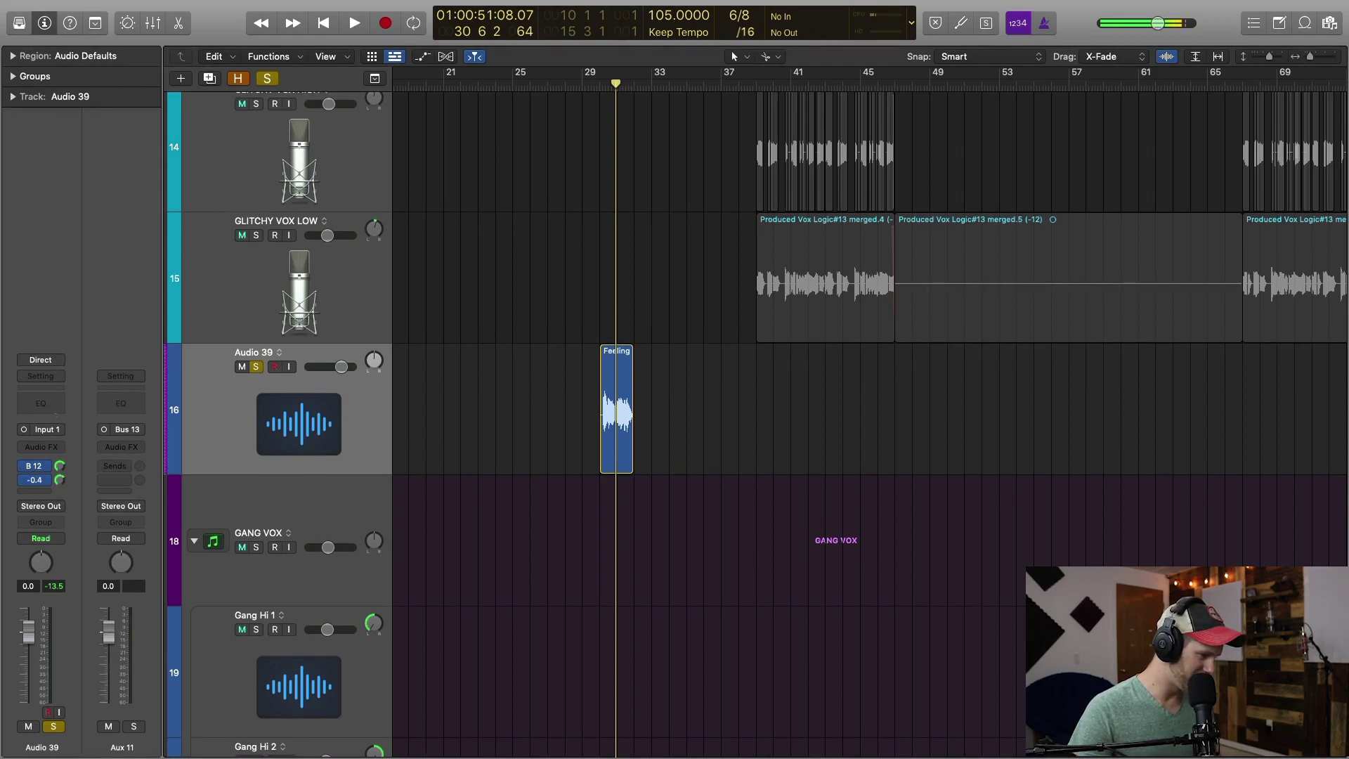
Insert a Stereo Delay on the Aux 11 channel and move its window clear of the vocal region.
left_click(124, 456)
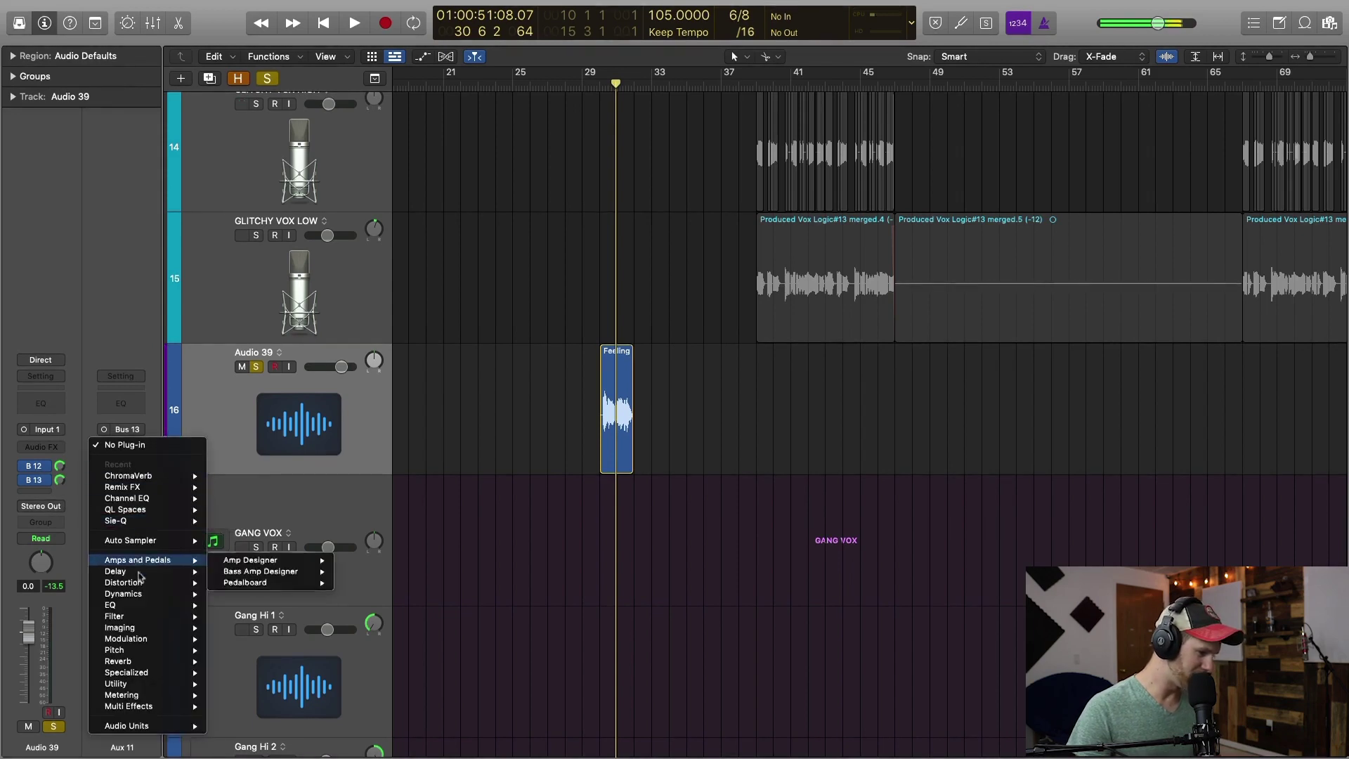
mouse_move(140, 571)
mouse_move(281, 616)
left_click(344, 605)
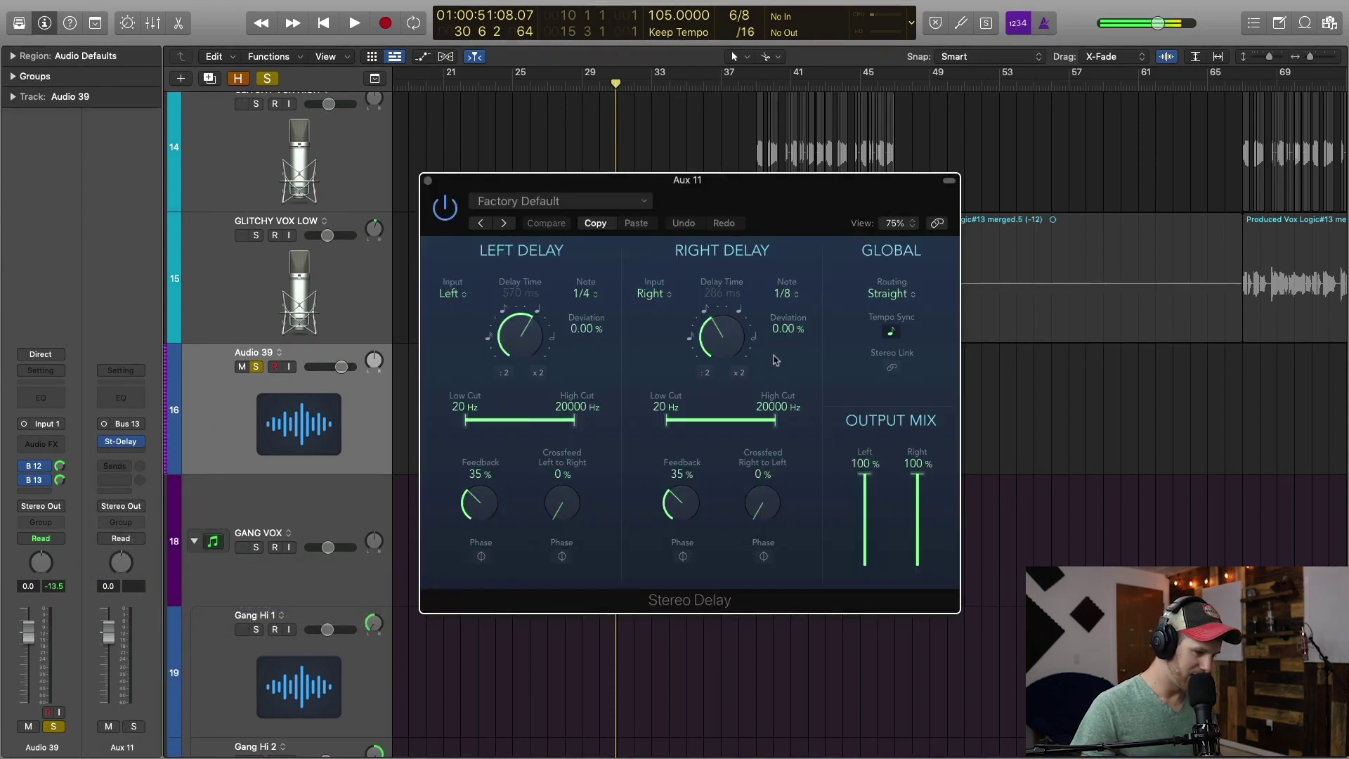
left_click_drag(743, 203, 1135, 195)
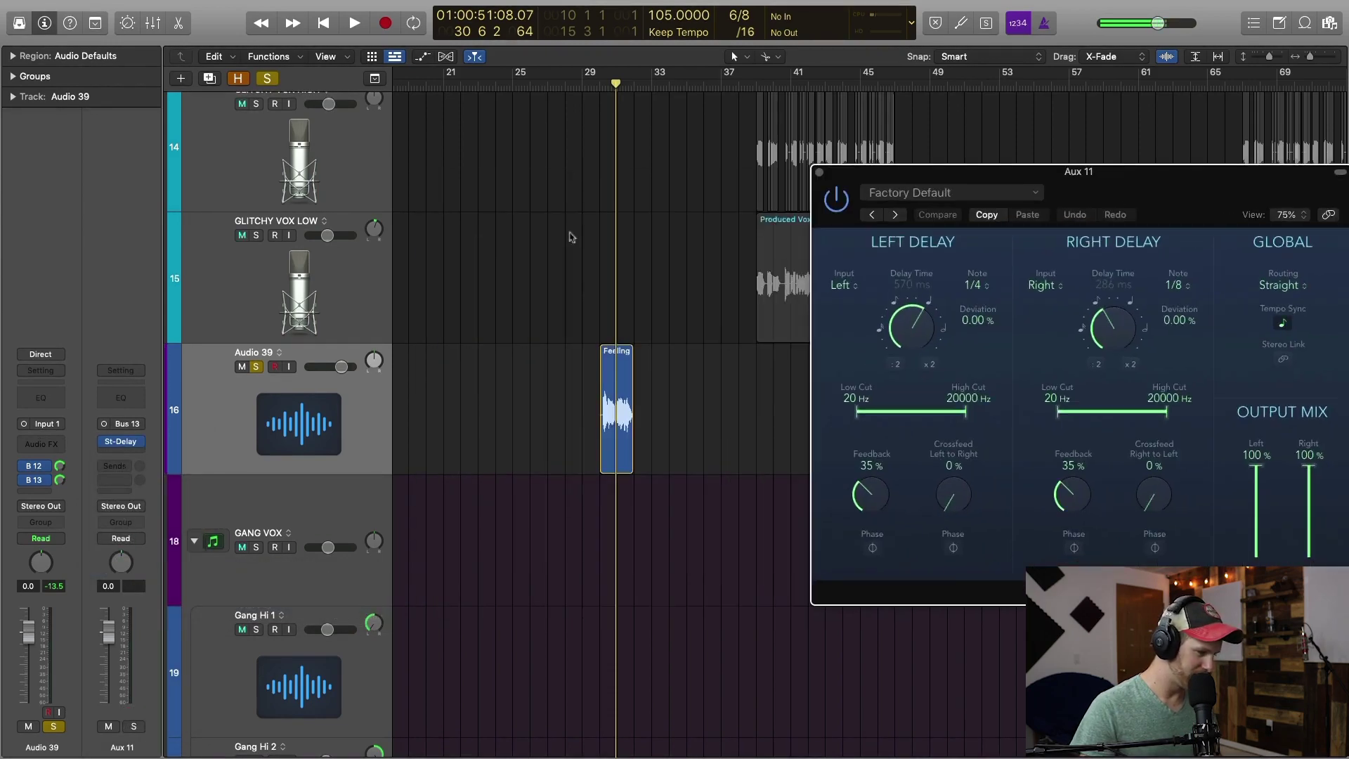
Audition the delayed vocal, and narrow the Stereo Delay filters to 57–4700 Hz for the left delay and 68–4200 Hz for the right.
left_click(609, 89)
key("space")
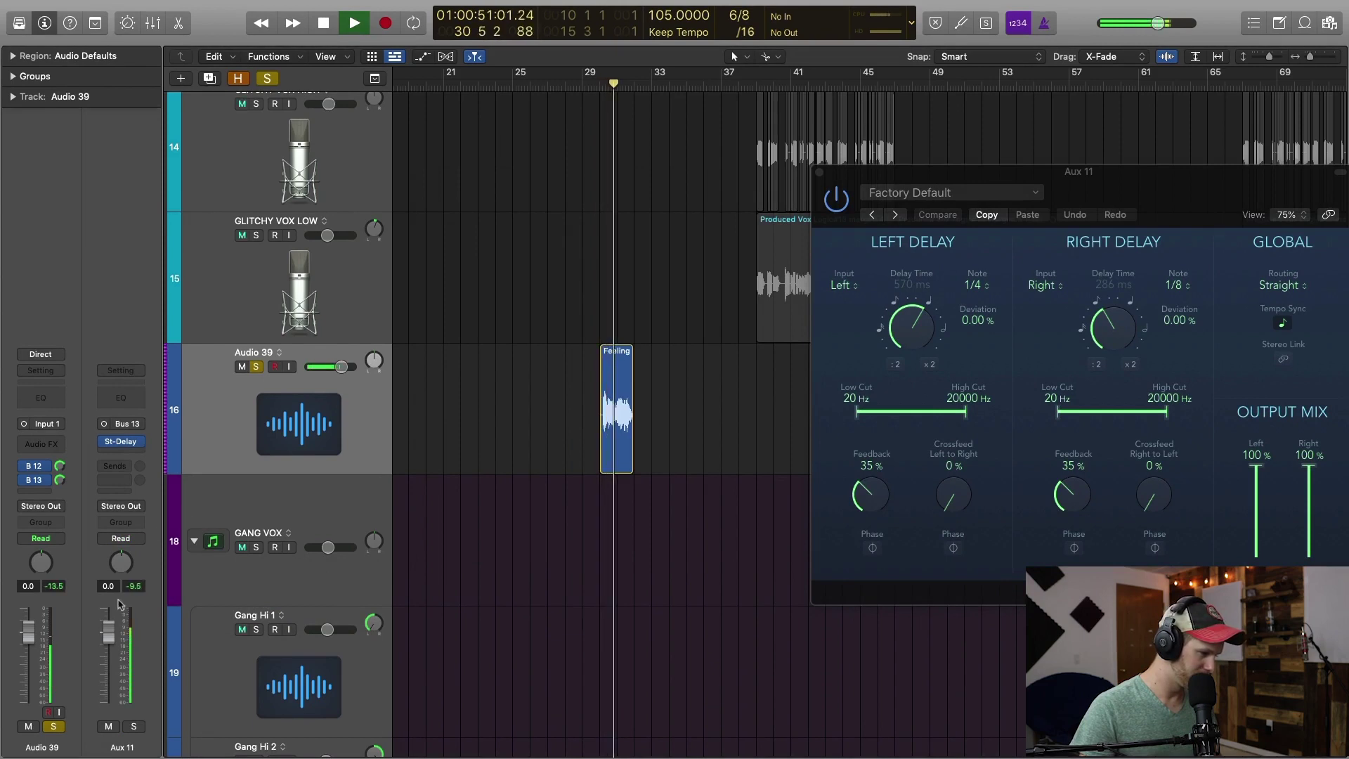
key("space")
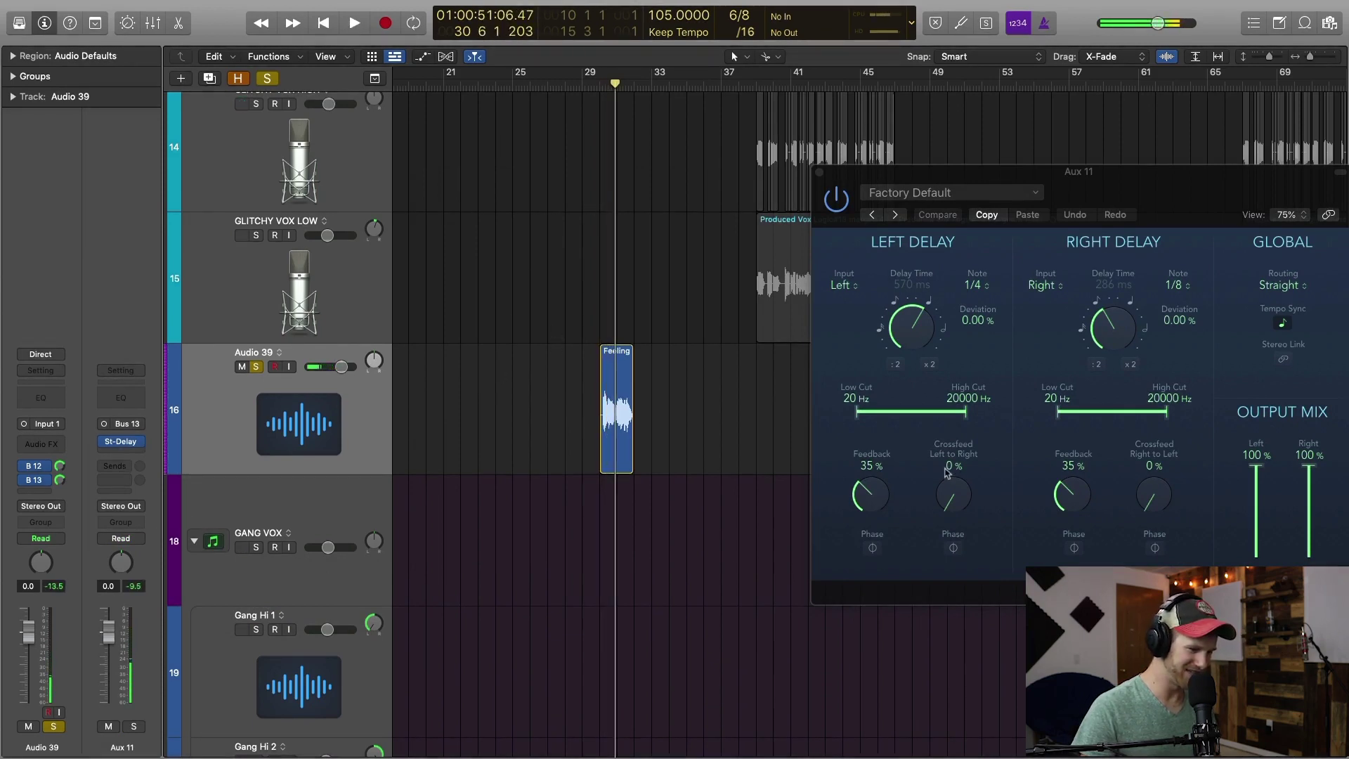
left_click_drag(965, 412, 940, 419)
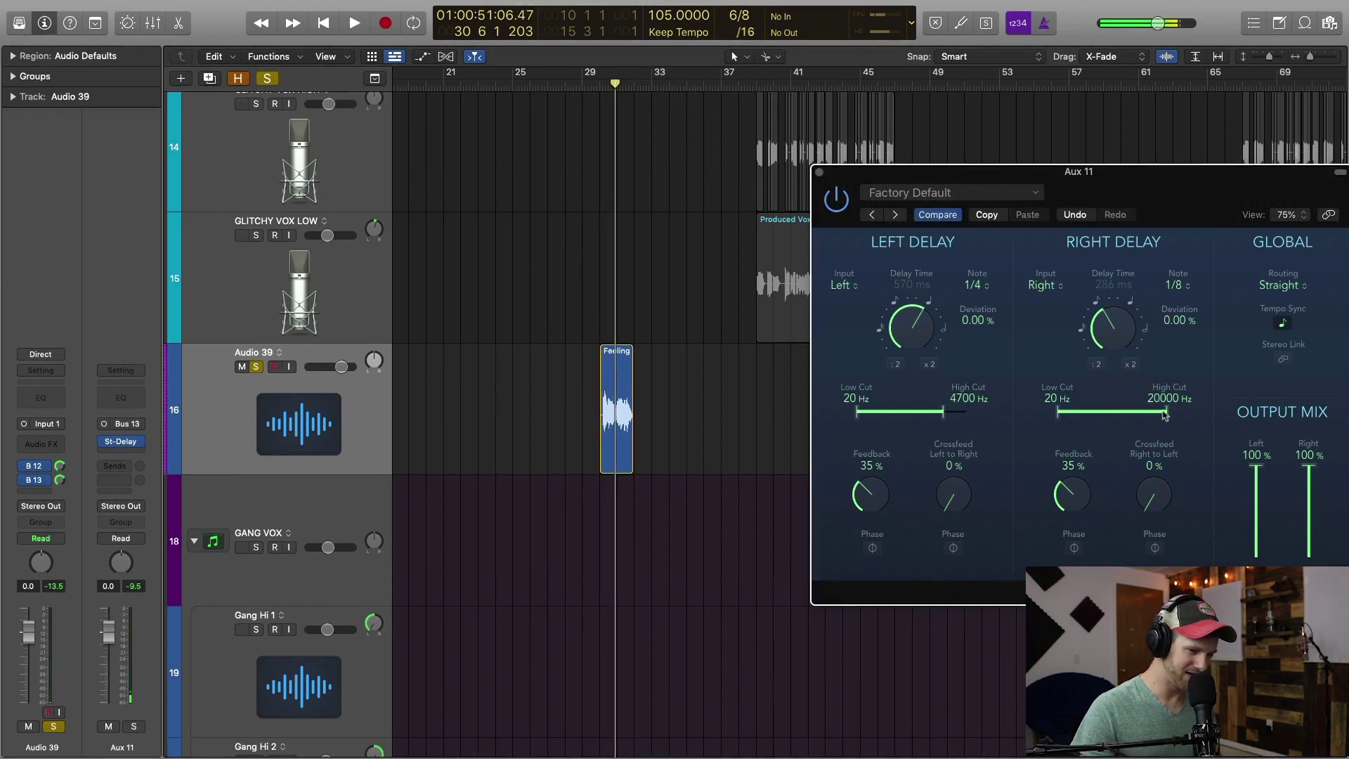
left_click_drag(1064, 414, 1076, 414)
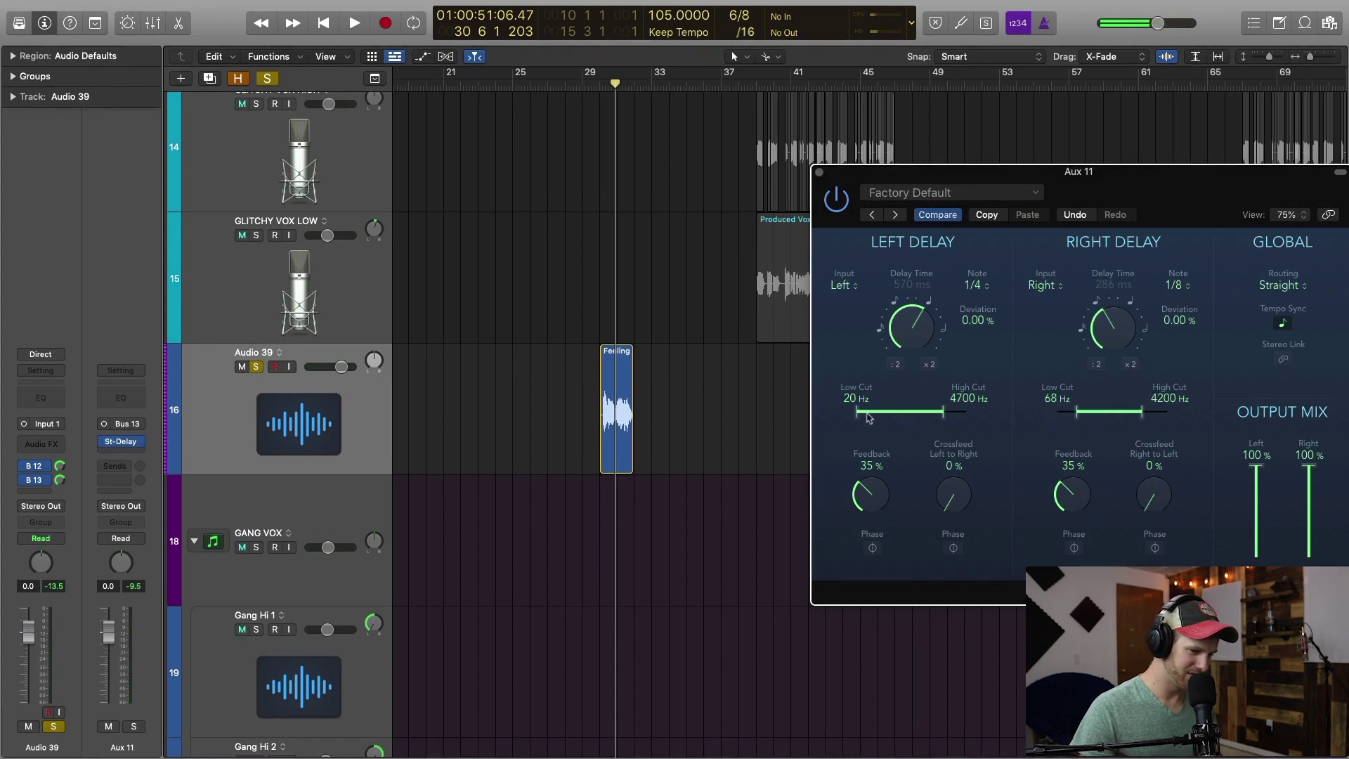
Lower the Aux 11 delay return's volume to -17.8 dB, auditioning the vocal, and close the Stereo Delay window.
left_click(603, 88)
left_click_drag(110, 636, 110, 678)
key("space")
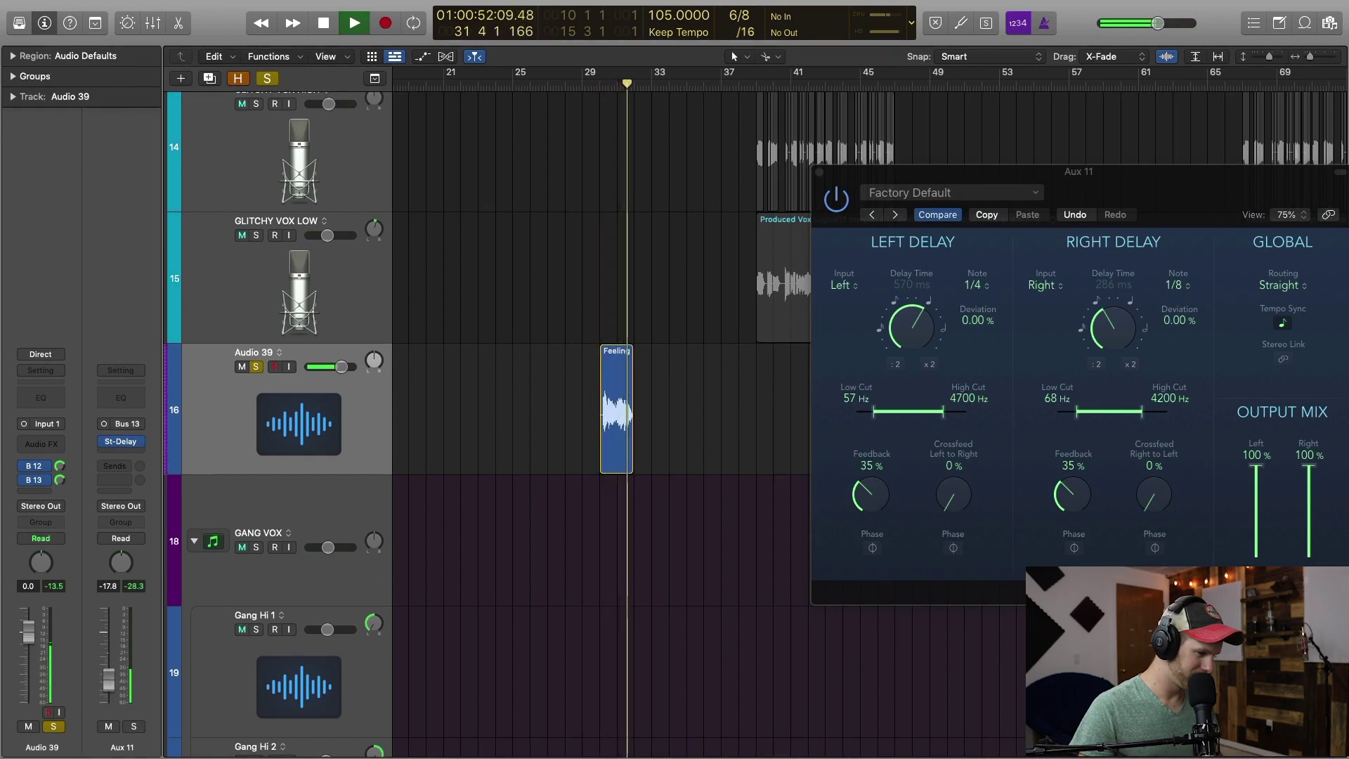
key("space")
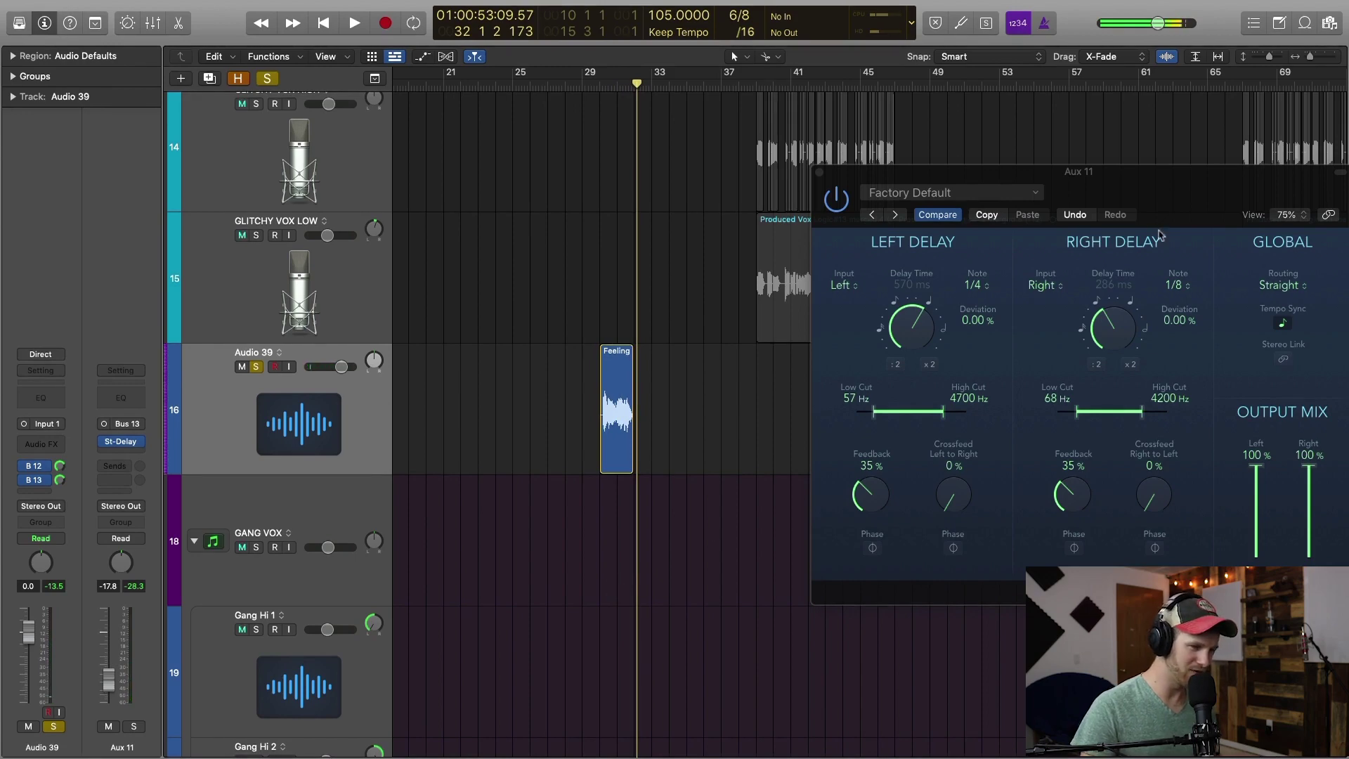
left_click_drag(1134, 214, 907, 129)
left_click_drag(643, 96, 700, 40)
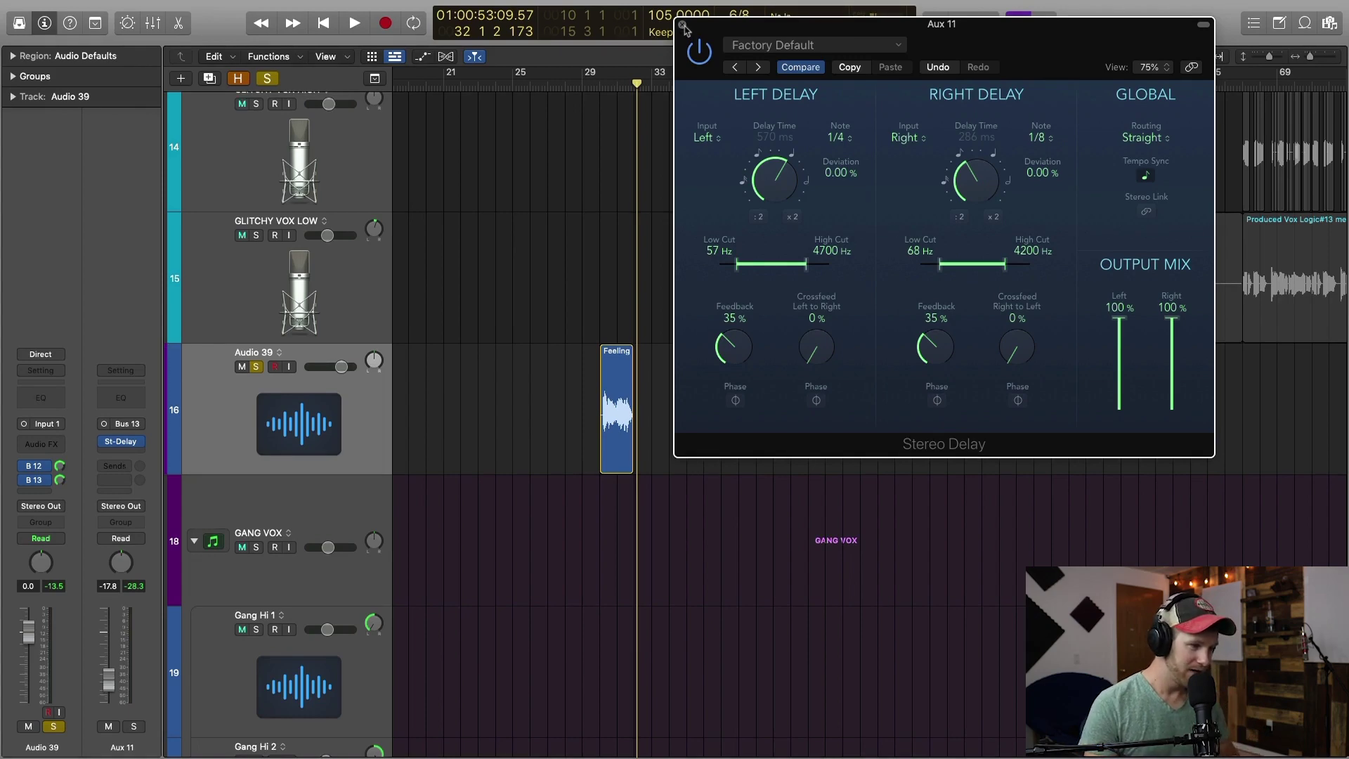
left_click(683, 26)
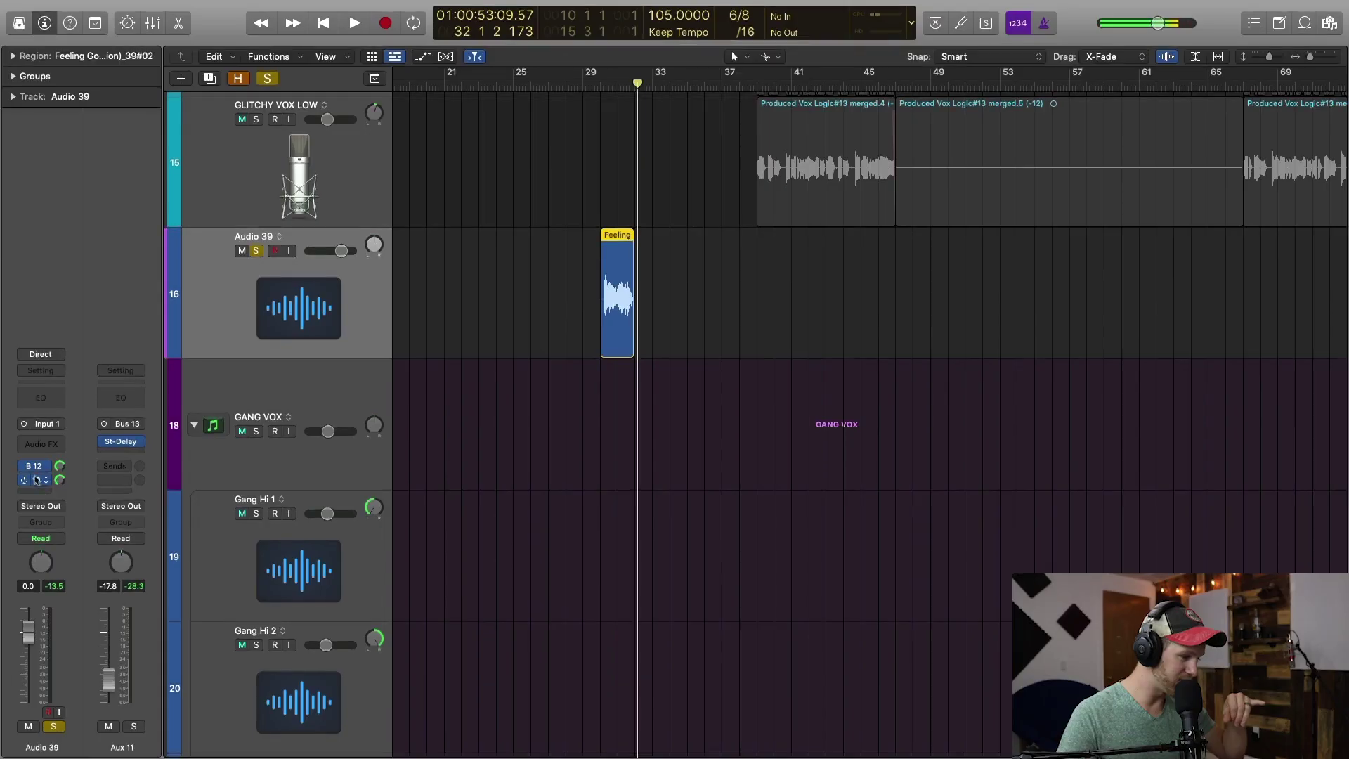
Add a send to Bus 12 on the GLITCHY VOX LOW track and raise its level to about -7.4 dB.
scroll(322, 511, "up", 5)
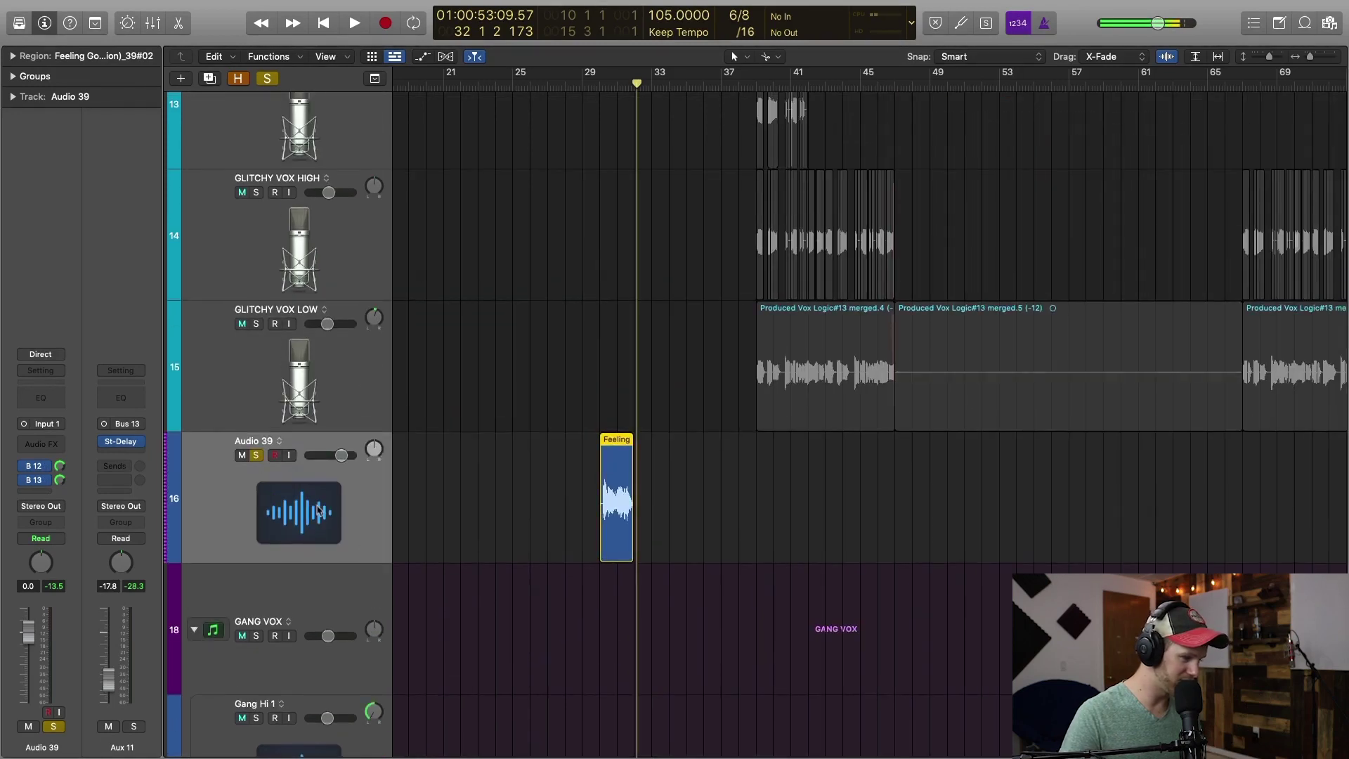
left_click(359, 395)
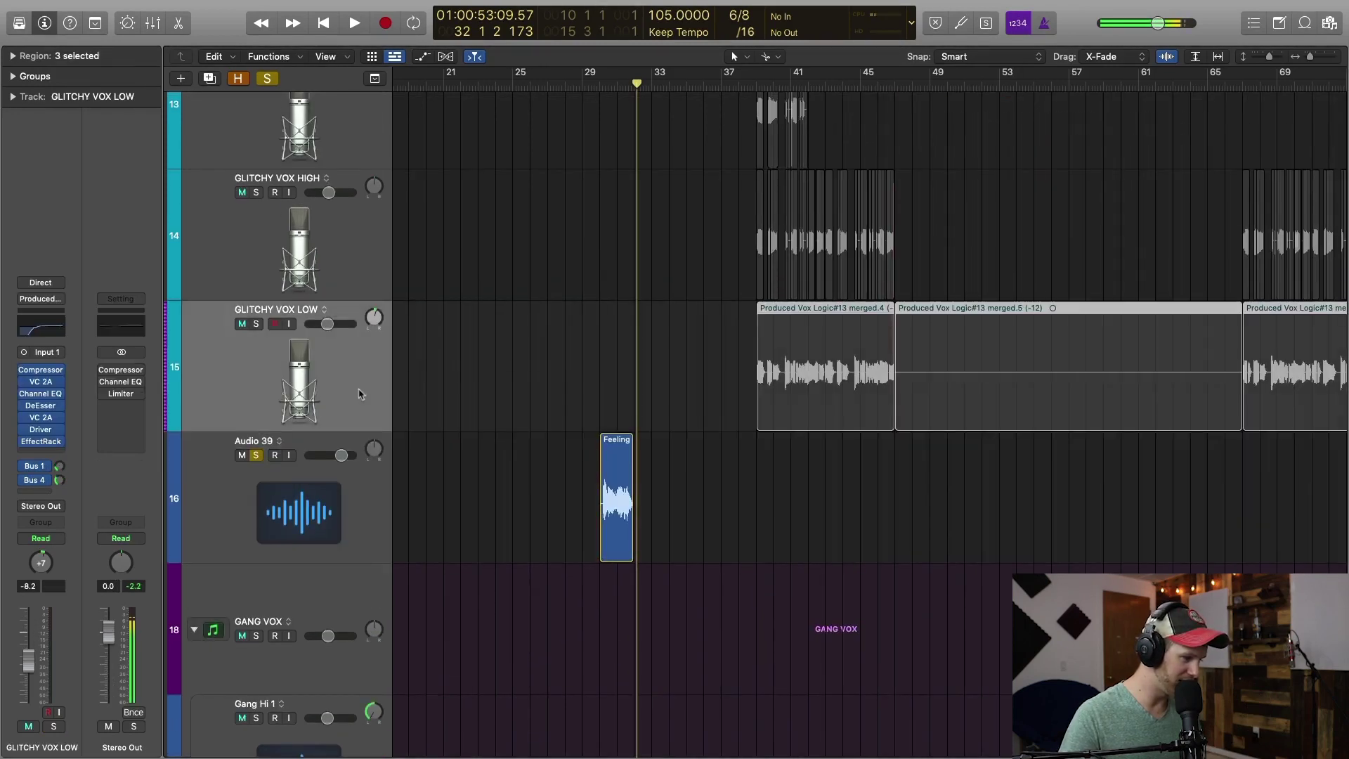
left_click(39, 494)
mouse_move(89, 509)
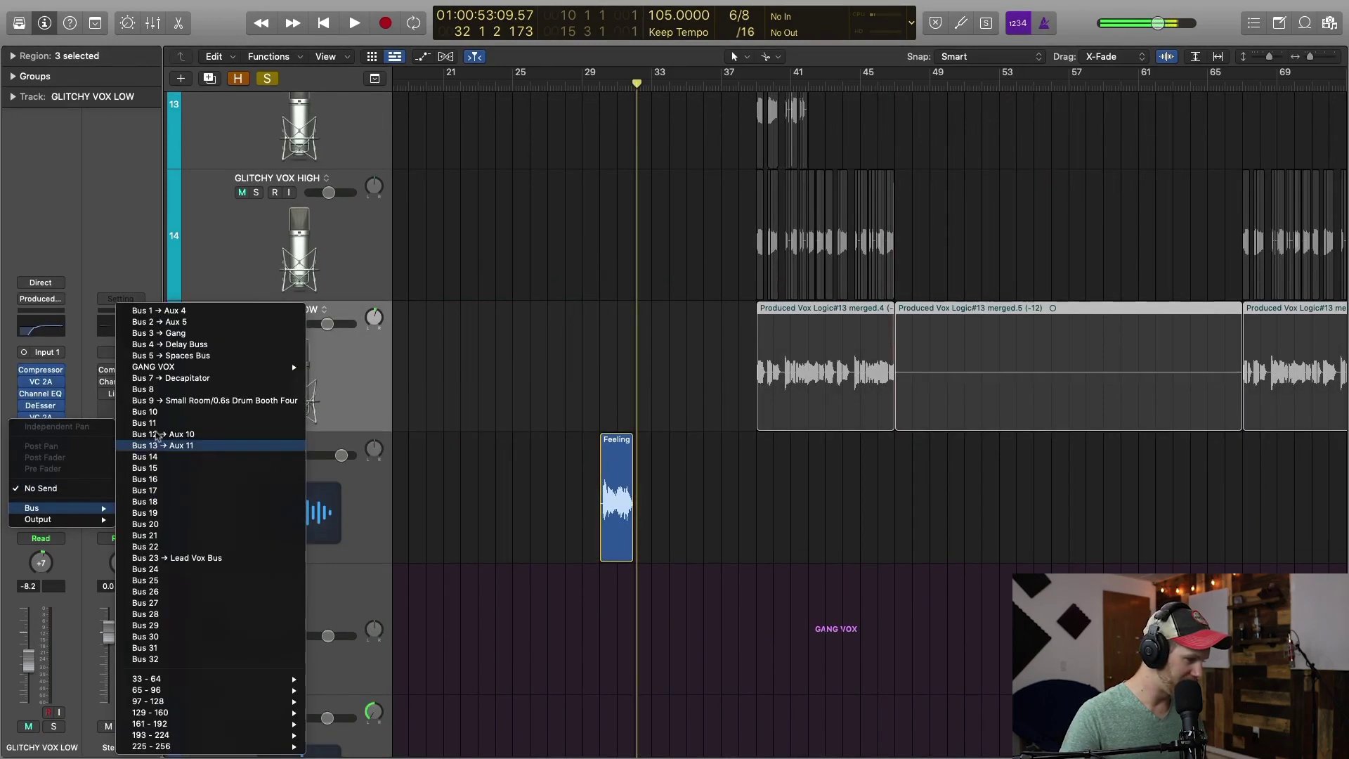
left_click(158, 436)
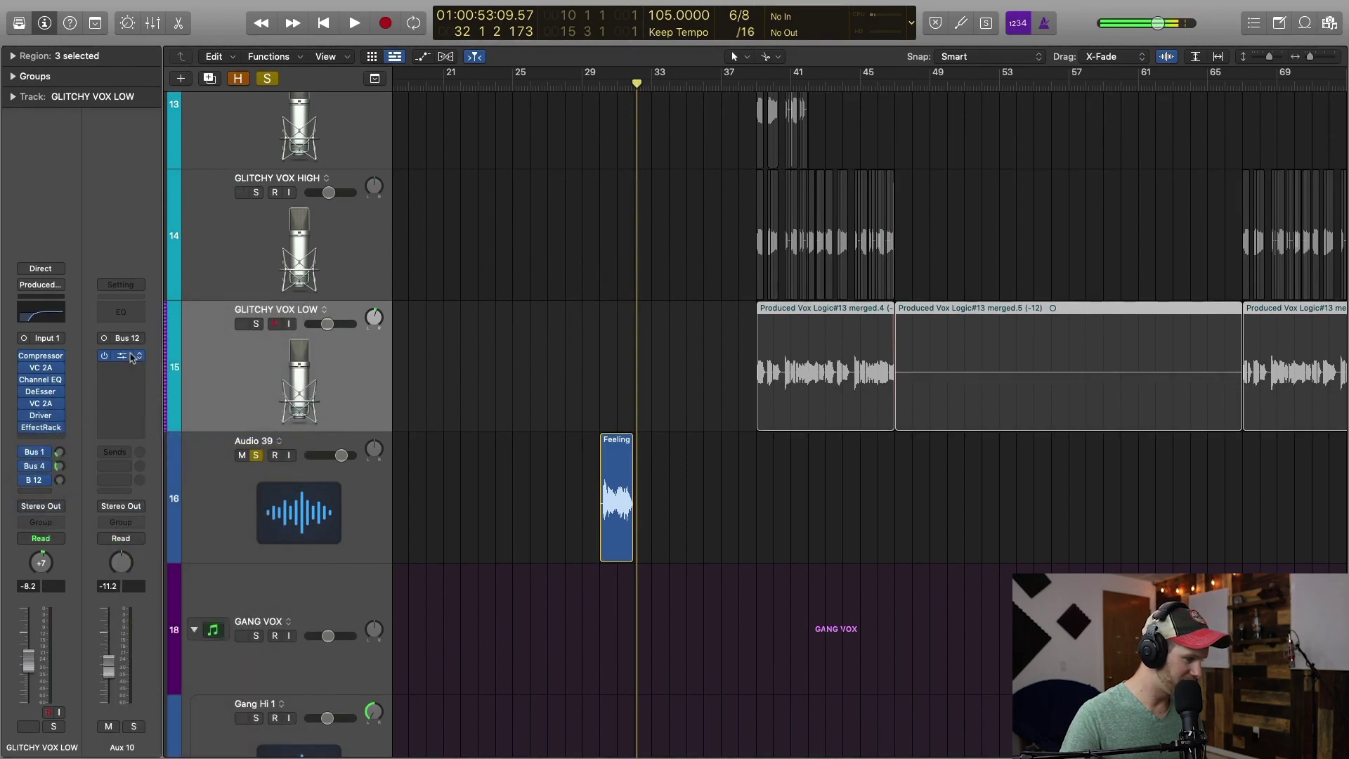
mouse_move(59, 480)
left_mouse_down()
mouse_move(60, 464)
mouse_move(68, 485)
mouse_move(59, 475)
left_mouse_up()
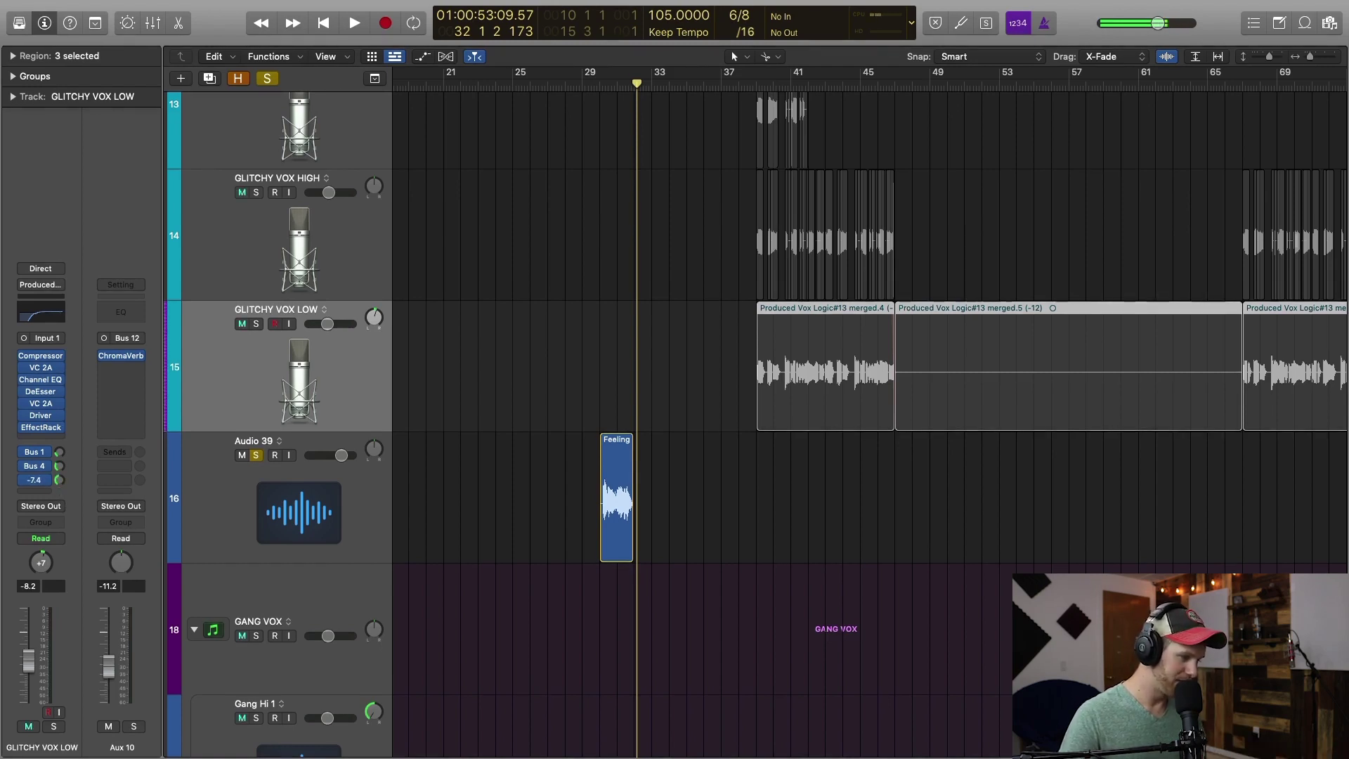
Remove the Bus 12 send from GLITCHY VOX LOW and reselect the Audio 39 track.
left_click(34, 480)
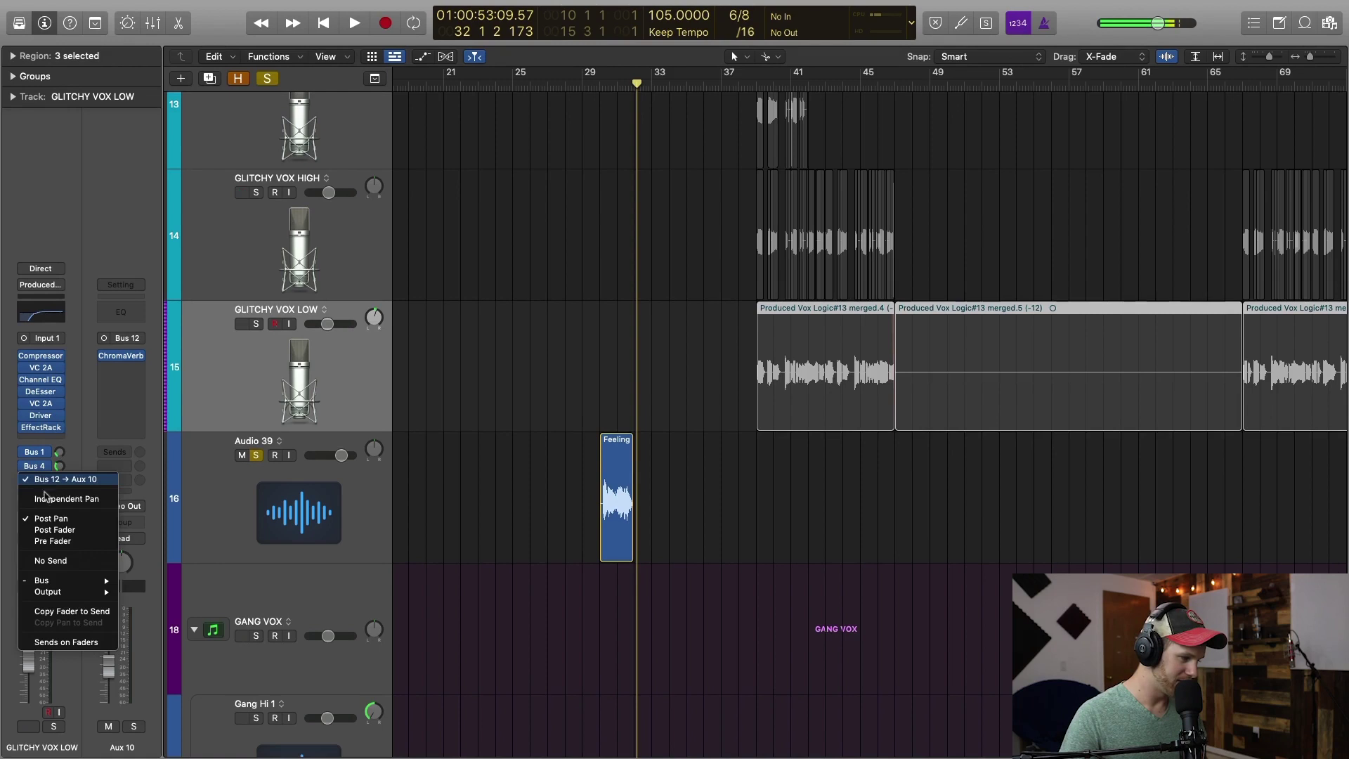
left_click(51, 561)
left_click(493, 521)
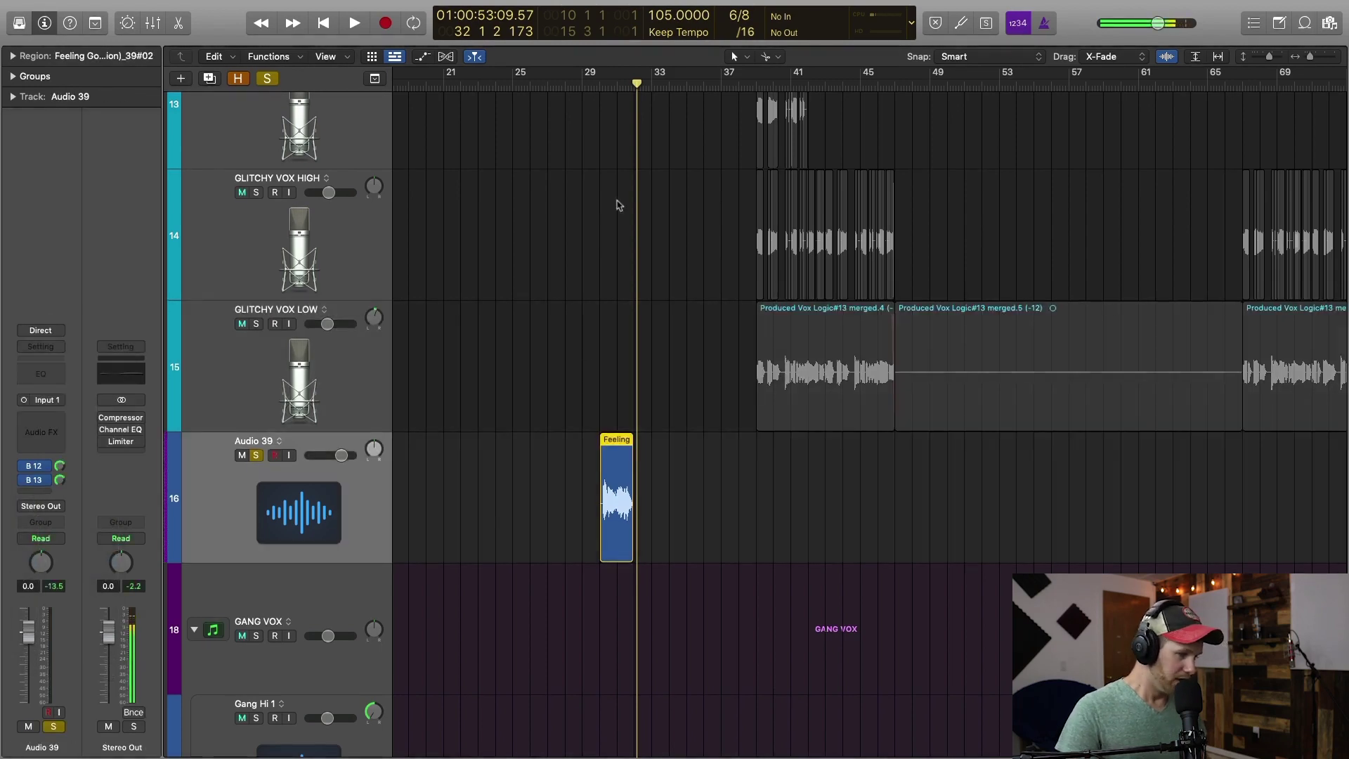
Return the playhead to bar 30 at the start of the Audio 39 vocal region.
left_click(599, 88)
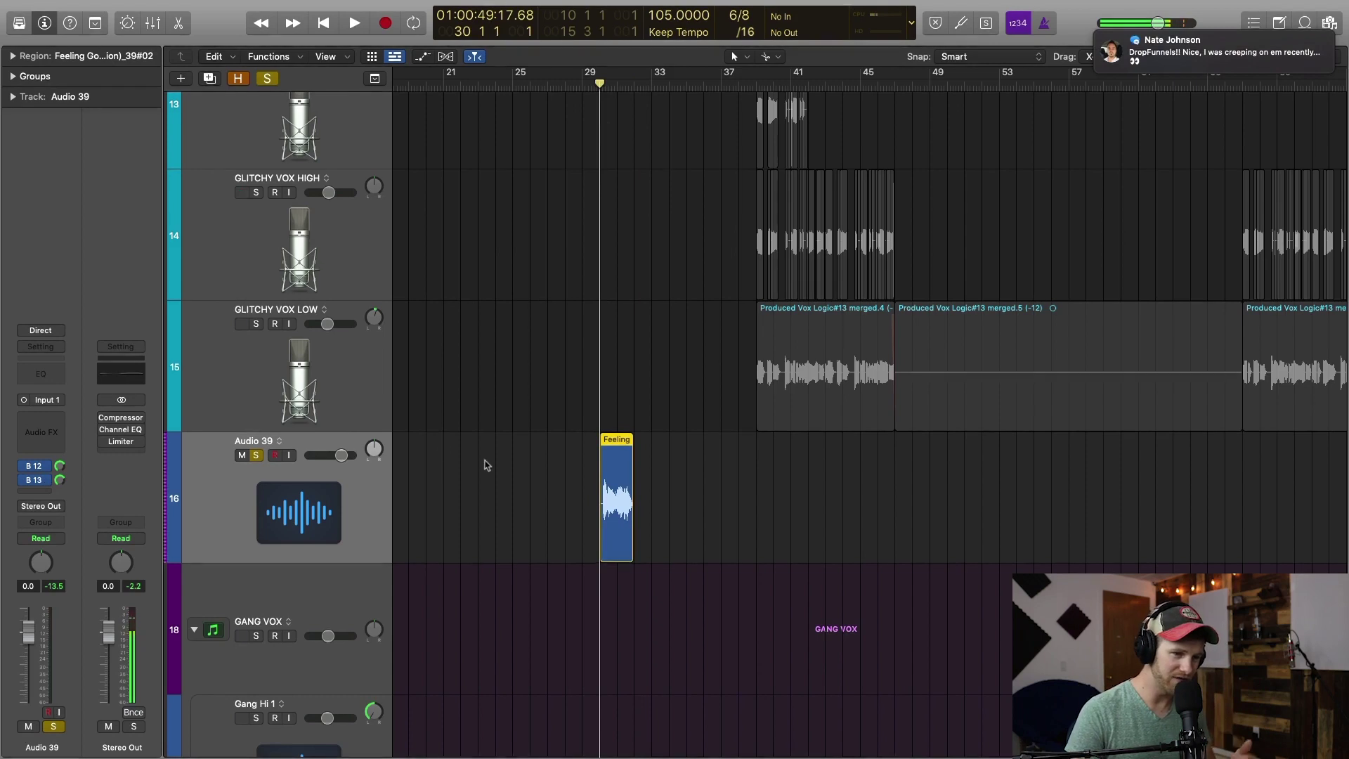
left_click(631, 416)
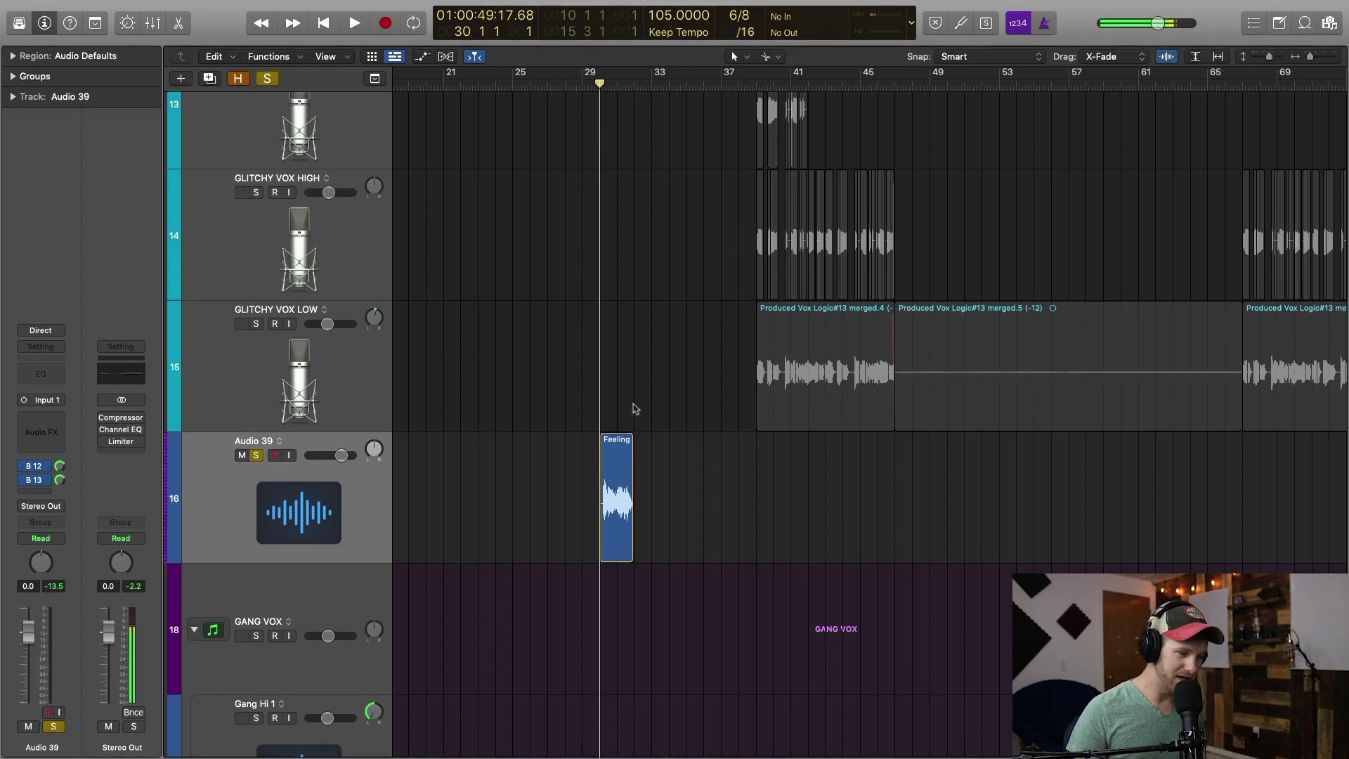
left_click(610, 519)
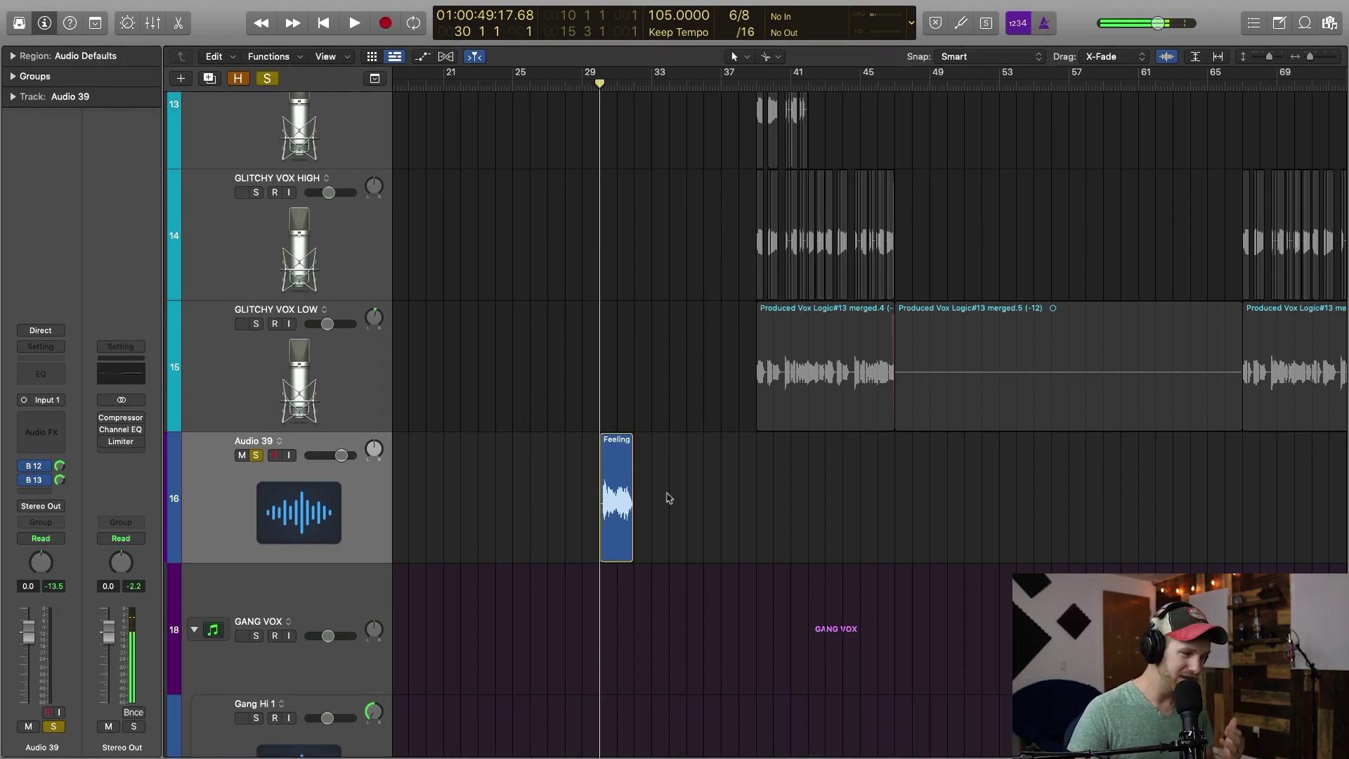
left_click(618, 498)
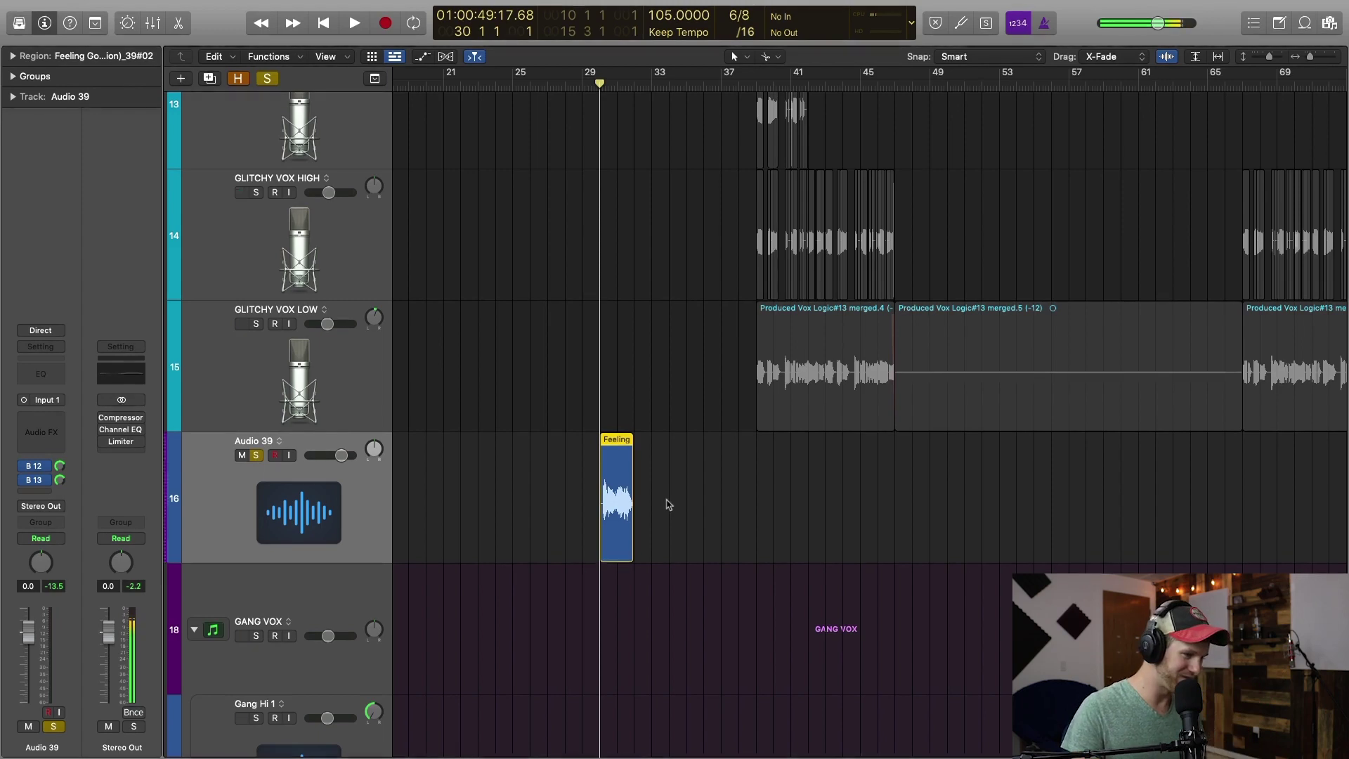
Remove both the Bus 12 and Bus 13 sends from the Audio 39 track.
scroll(666, 503, "down", 5)
left_click(492, 307)
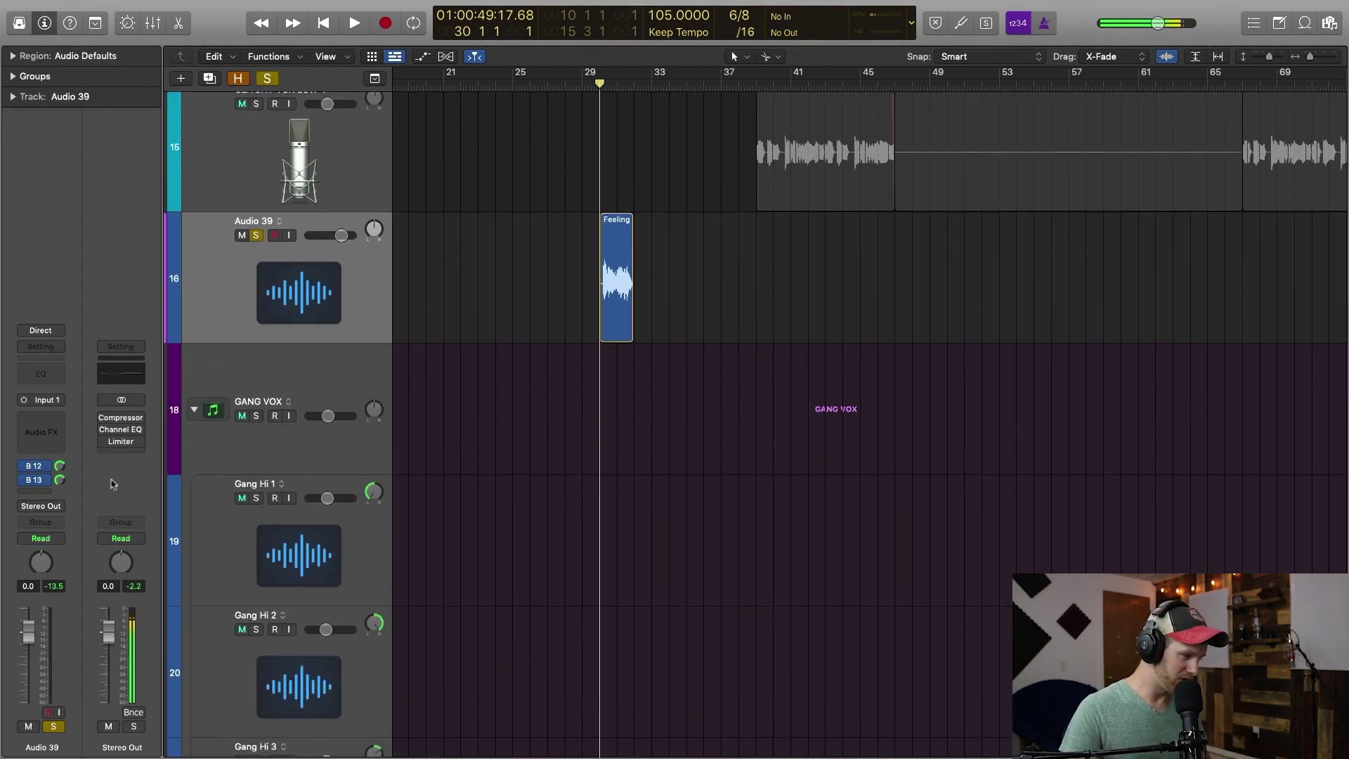
left_click(47, 471)
left_click(39, 544)
left_click(39, 480)
left_click(38, 555)
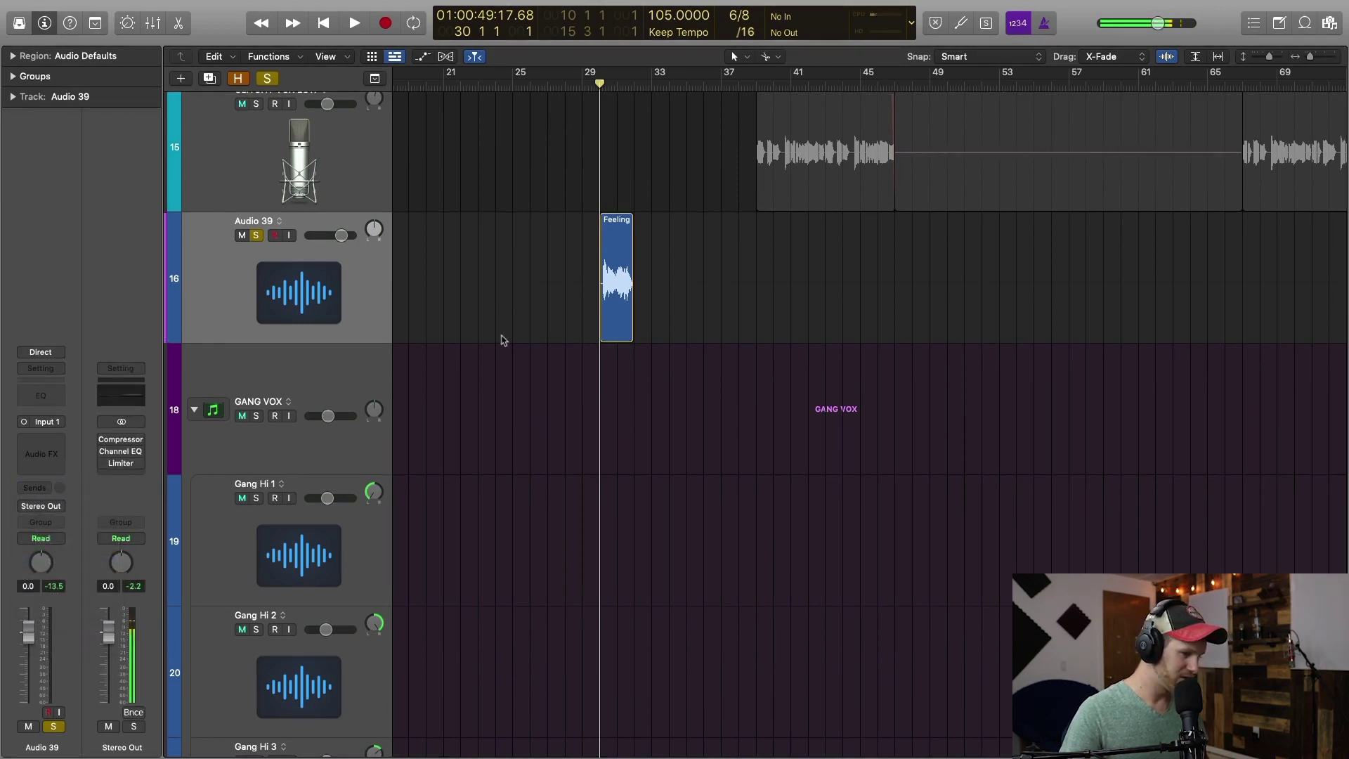
Change Audio 39's output from Stereo Out to Bus 32 and play the vocal region through the new aux channel.
scroll(503, 348, "up", 2)
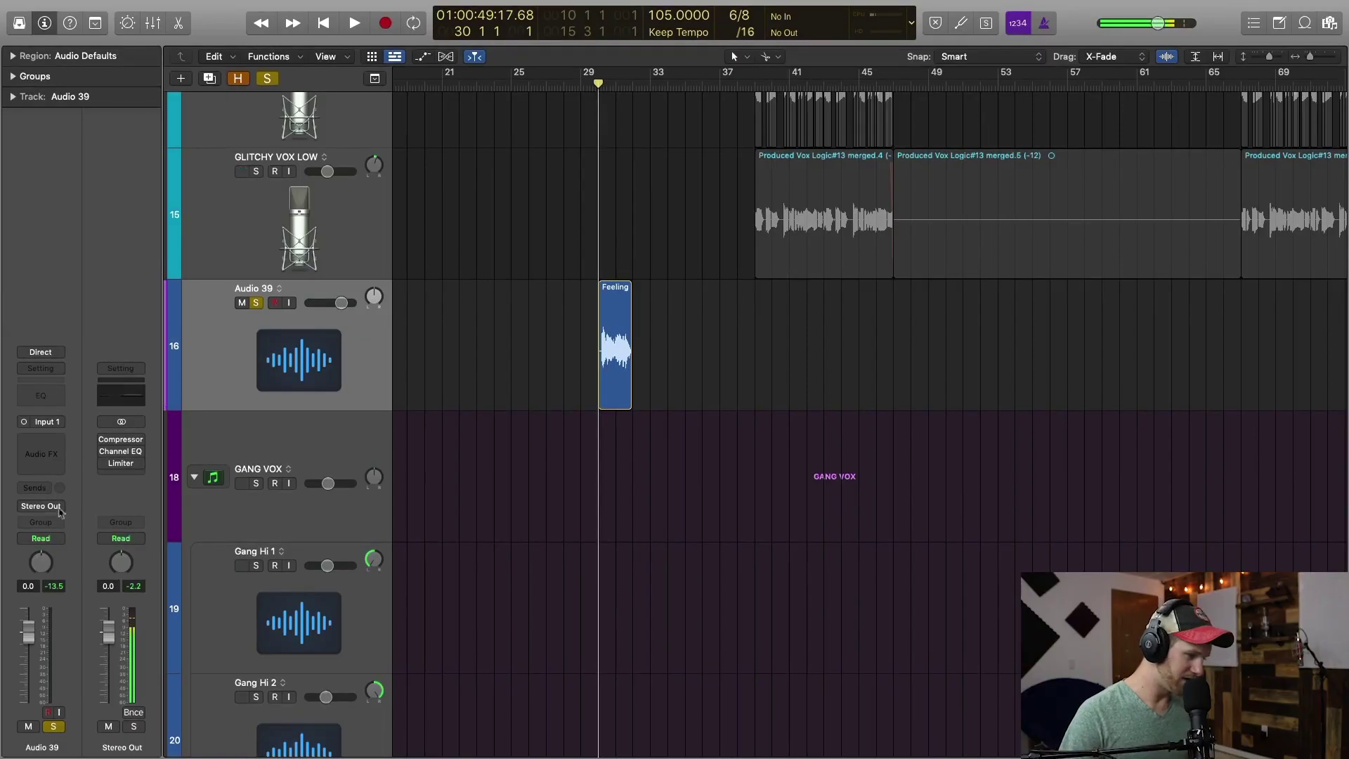
left_click(45, 512)
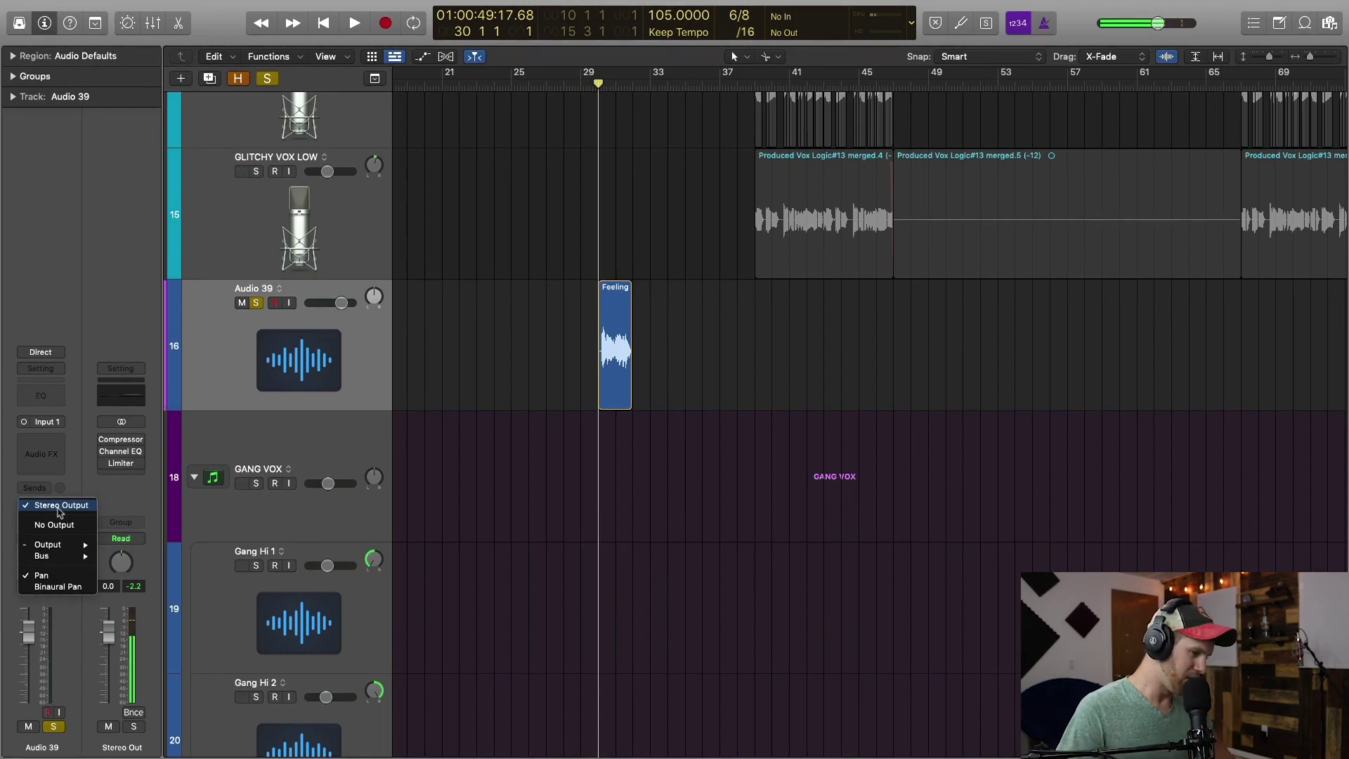
mouse_move(62, 561)
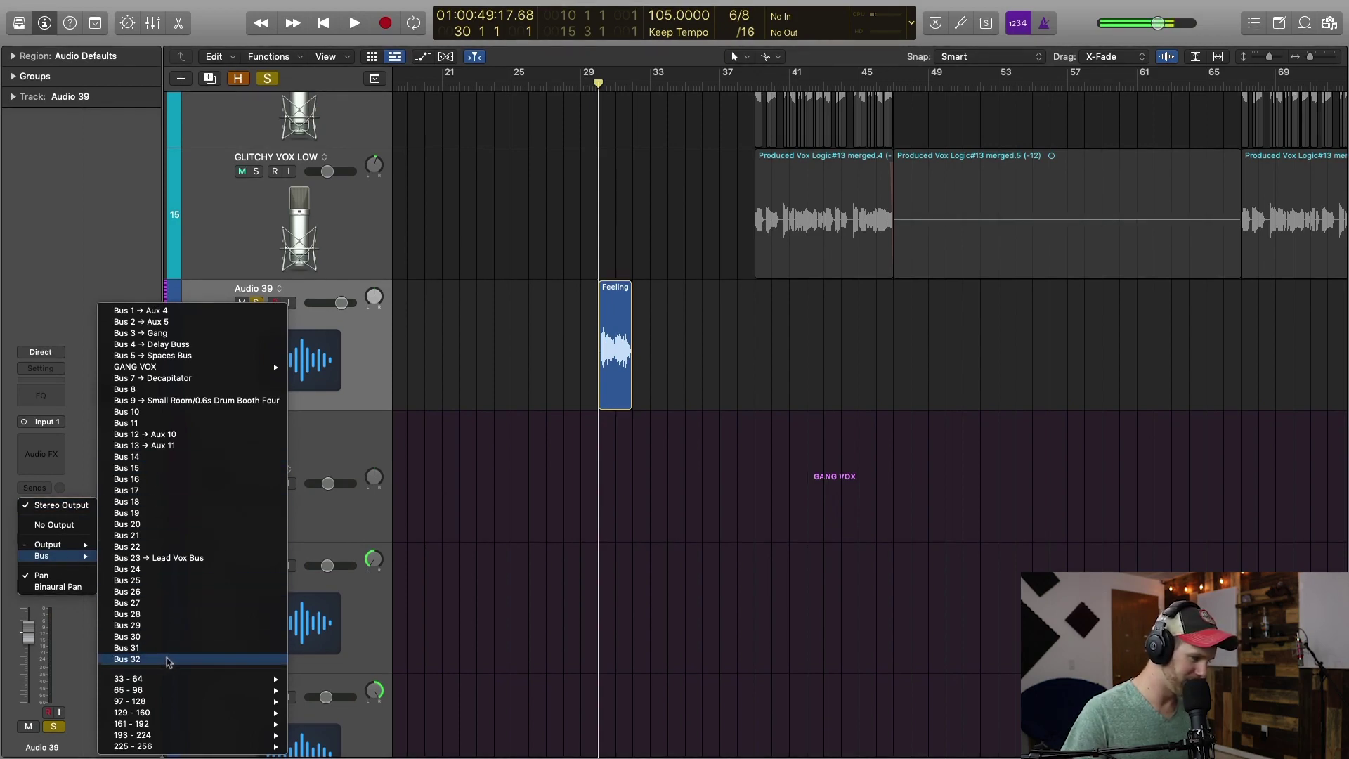
left_click(169, 660)
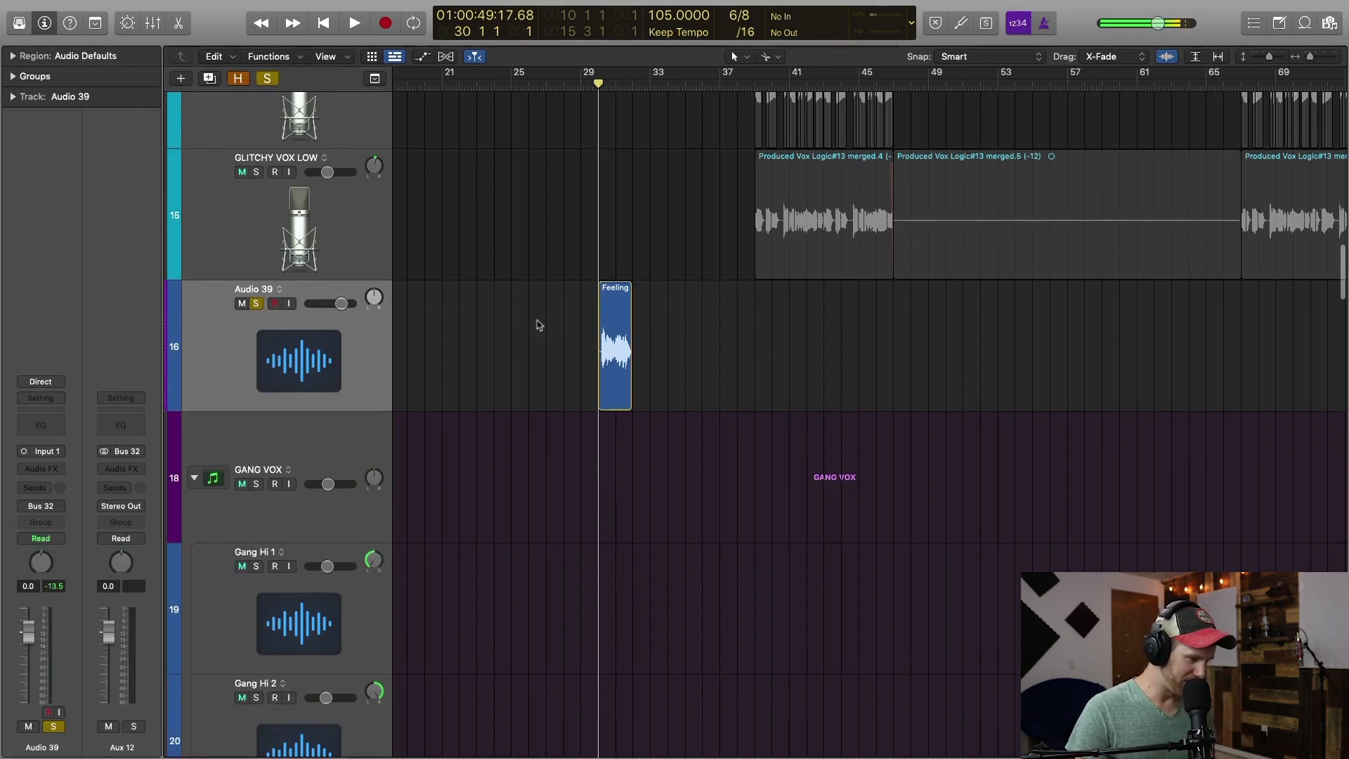
key("space")
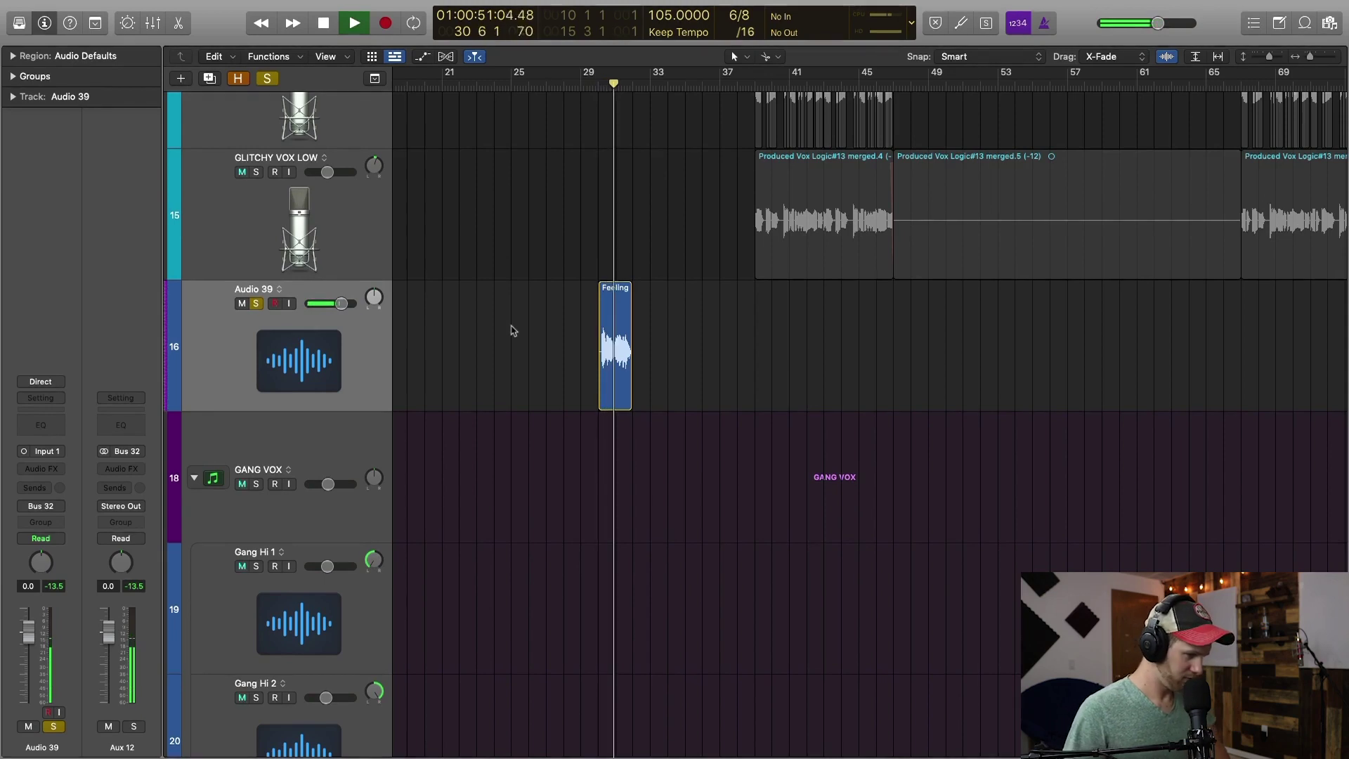
key("space")
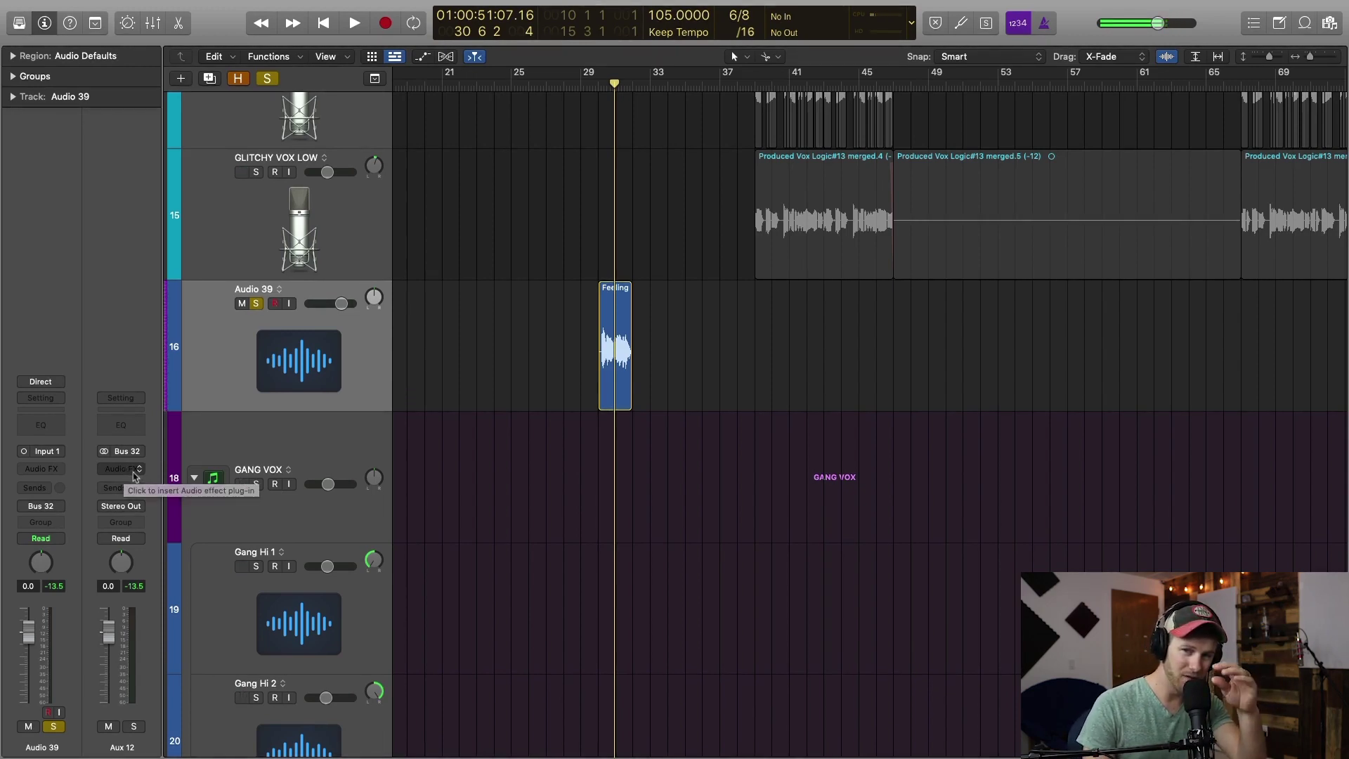
Select the Lead VOX TAKES track near the start of the track list and solo it to audition the lead vocal.
left_click(325, 398)
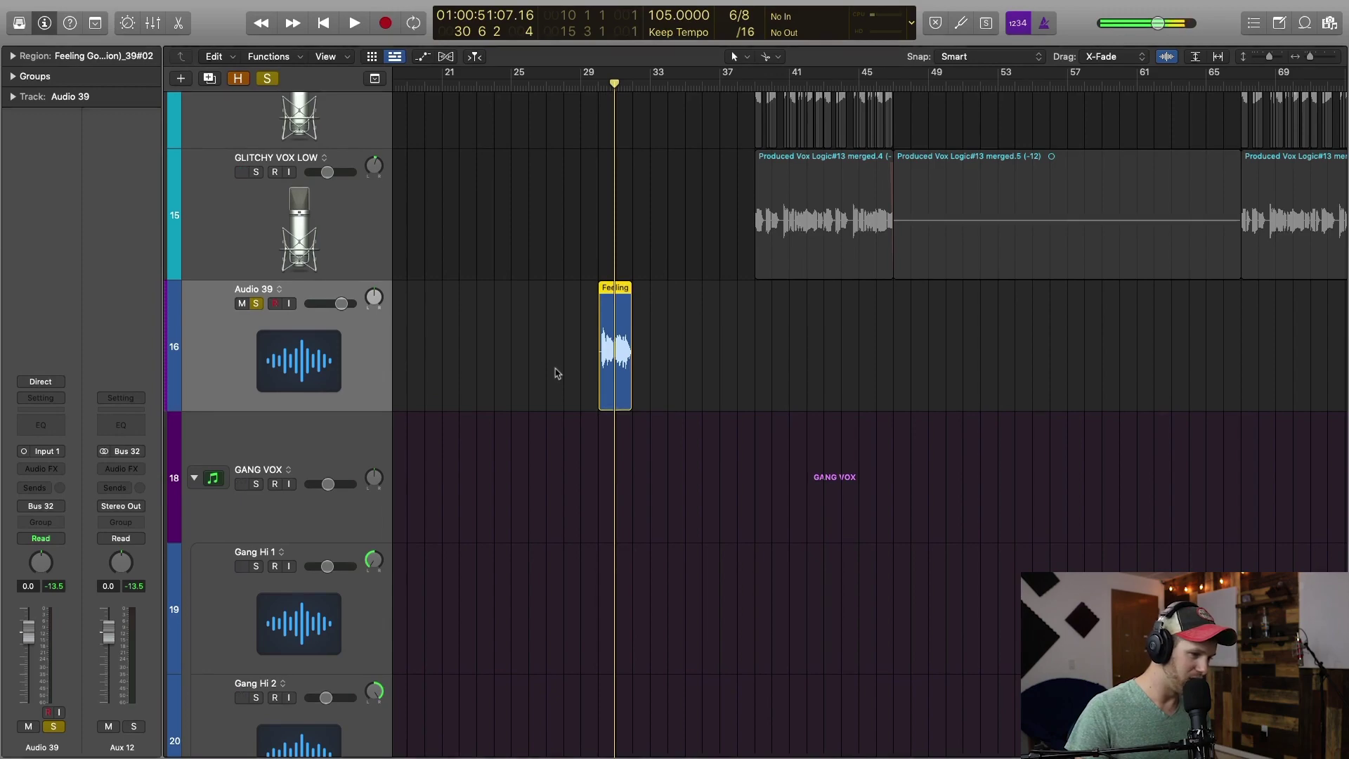
scroll(555, 373, "up", 15)
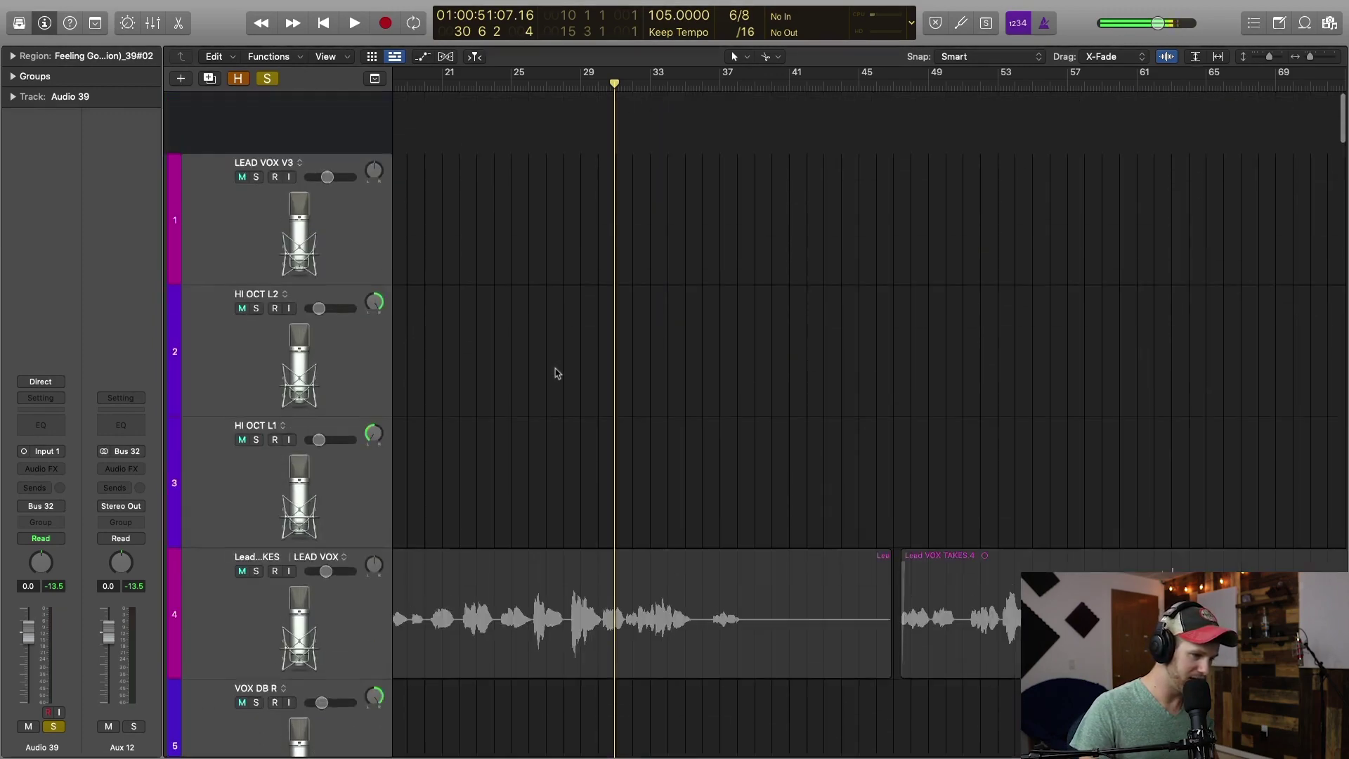
scroll(555, 373, "down", 5)
left_click(342, 281)
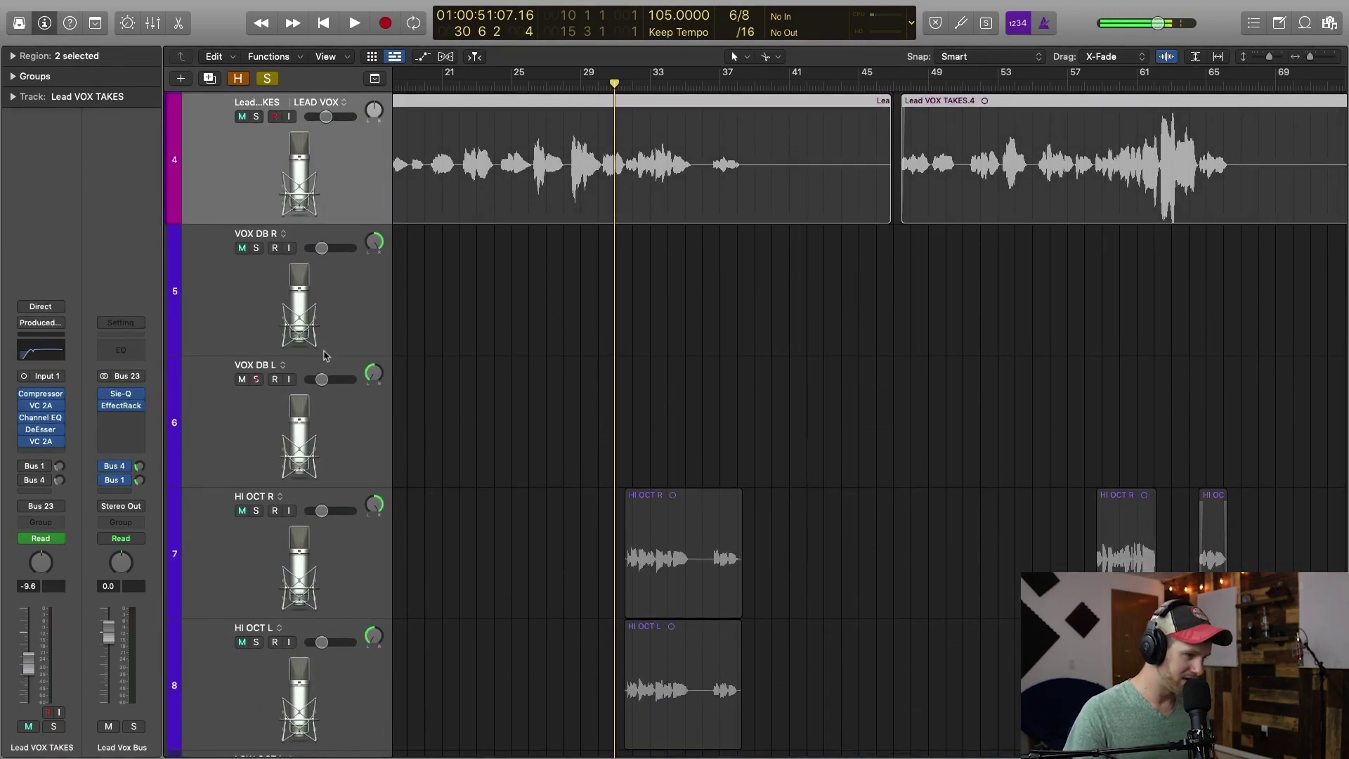
key("s")
scroll(548, 352, "down", 10)
scroll(476, 180, "up", 5)
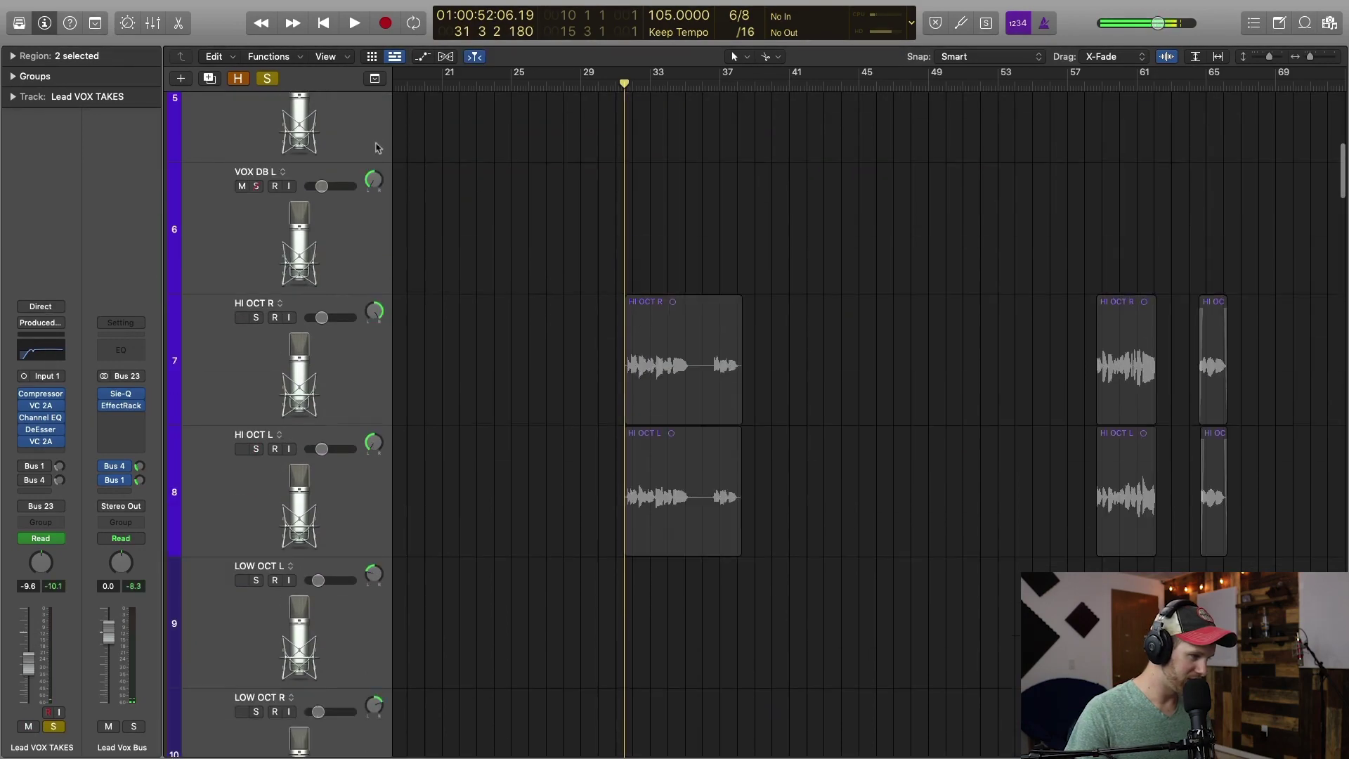
Turn off all solos, fit the arrangement in view, and play the song around bar 30 while browsing the vocal tracks.
left_click(268, 81)
key("z")
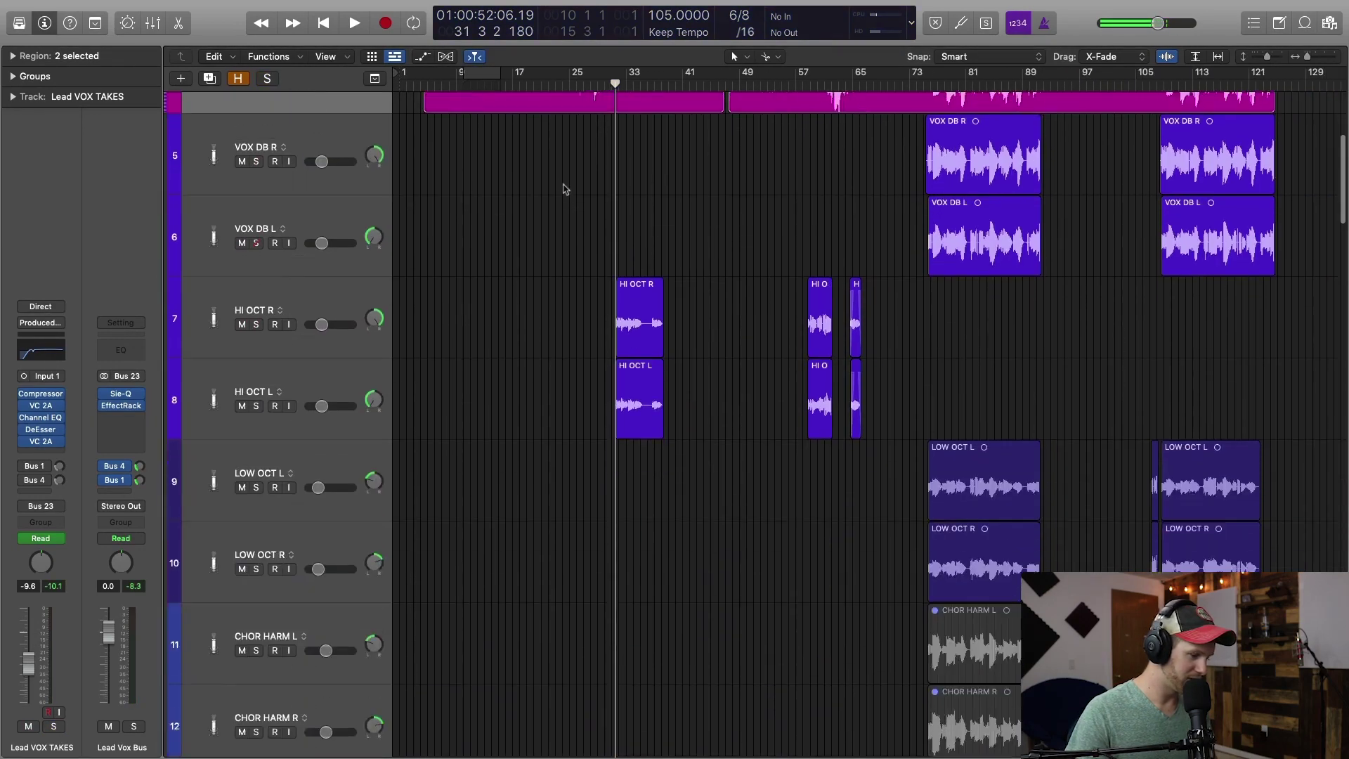
key("space")
left_click(619, 175)
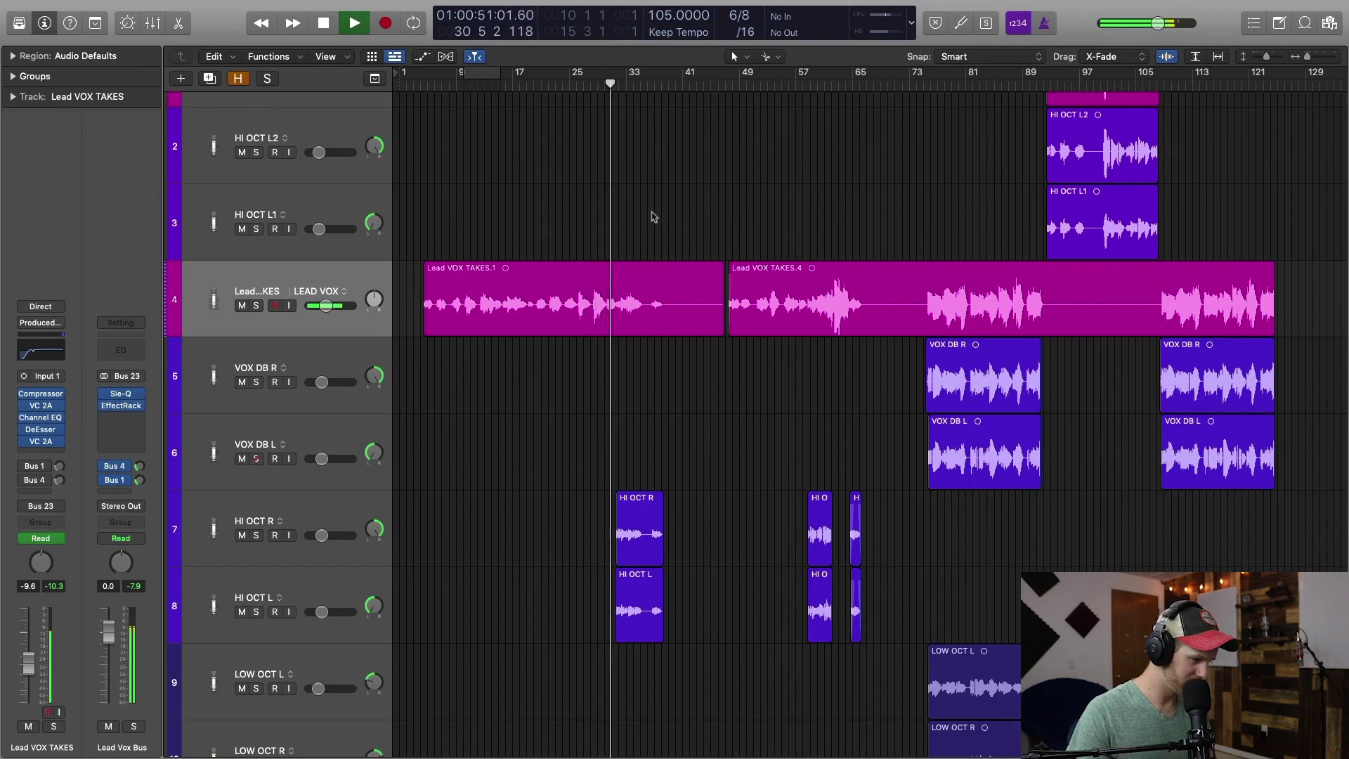
scroll(653, 218, "down", 10)
scroll(538, 225, "up", 10)
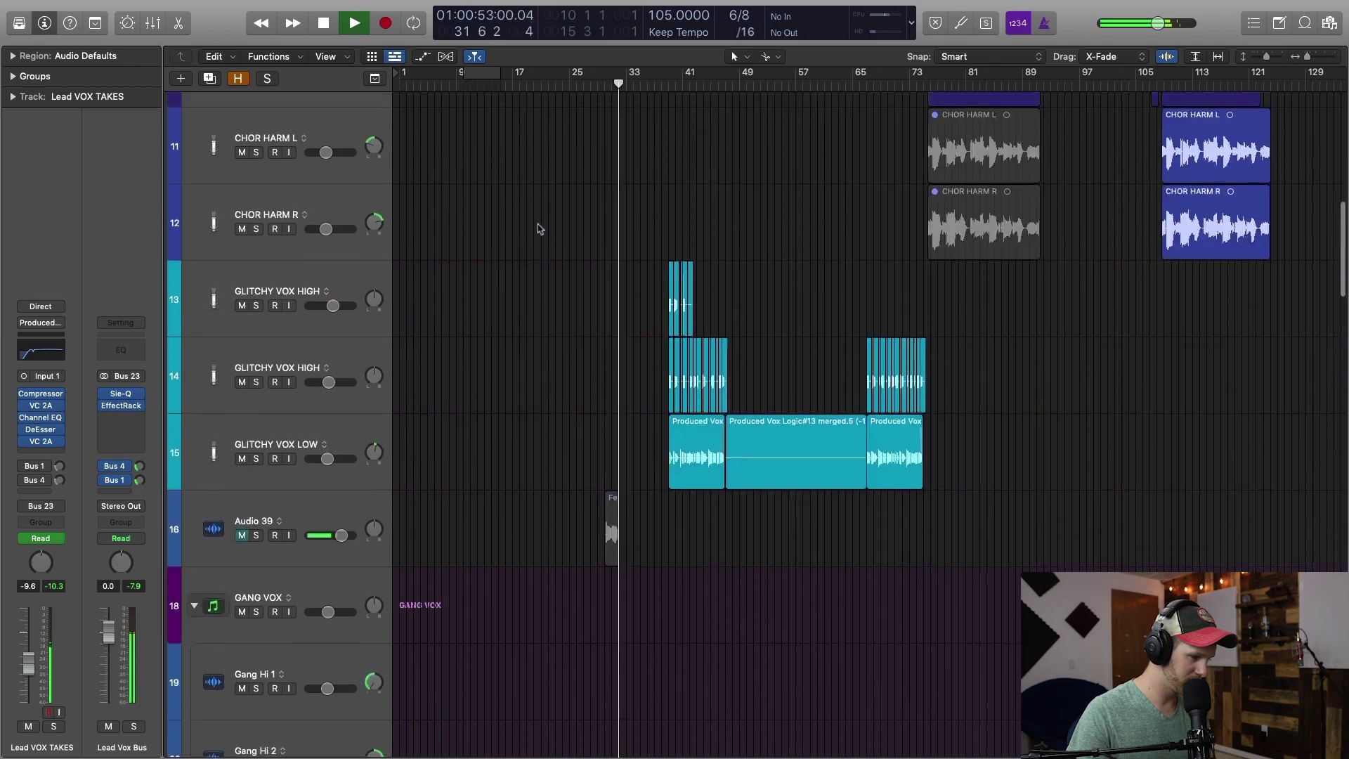
scroll(539, 226, "up", 4)
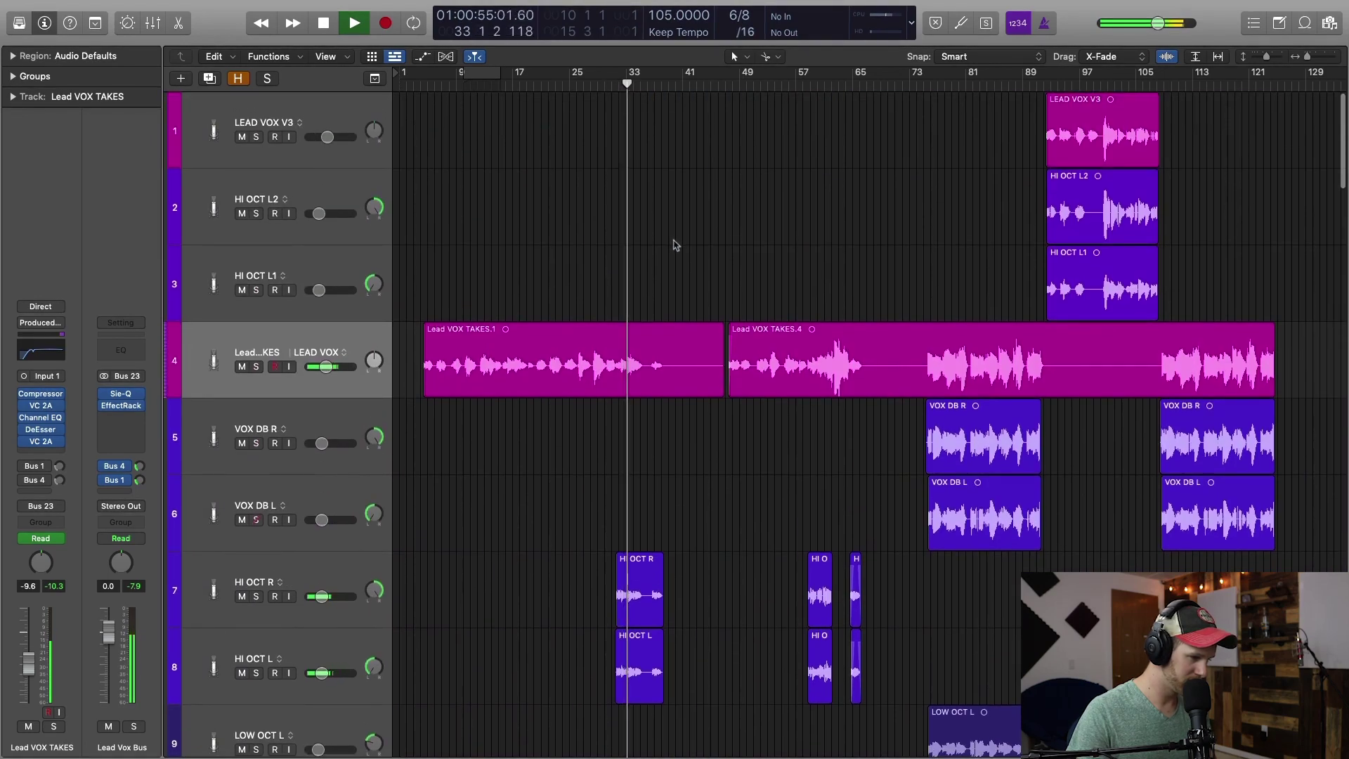
Stop playback and zoom the arrangement in on the lead vocal regions around bar 33.
key("space")
scroll(689, 296, "down", 3)
scroll(693, 312, "up", 3)
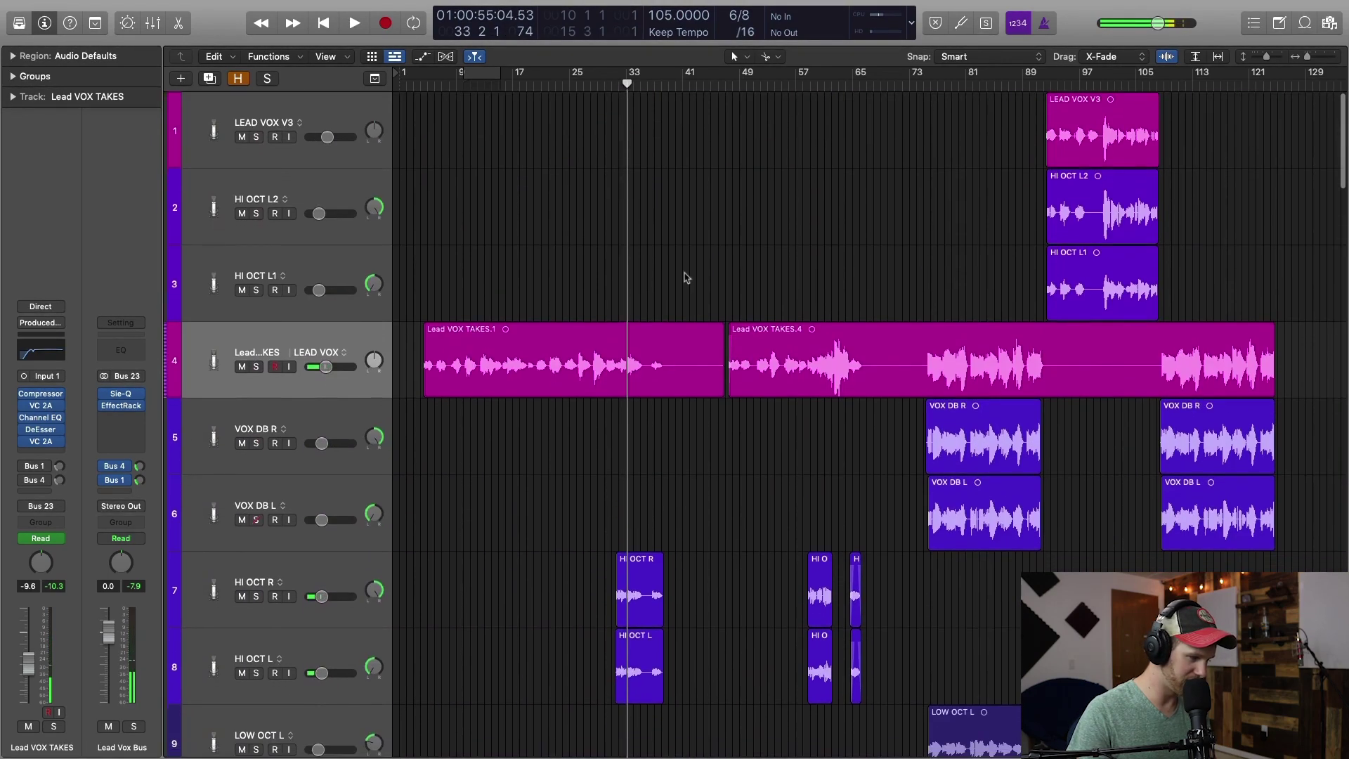
scroll(686, 274, "up", 2)
scroll(686, 274, "up", 3)
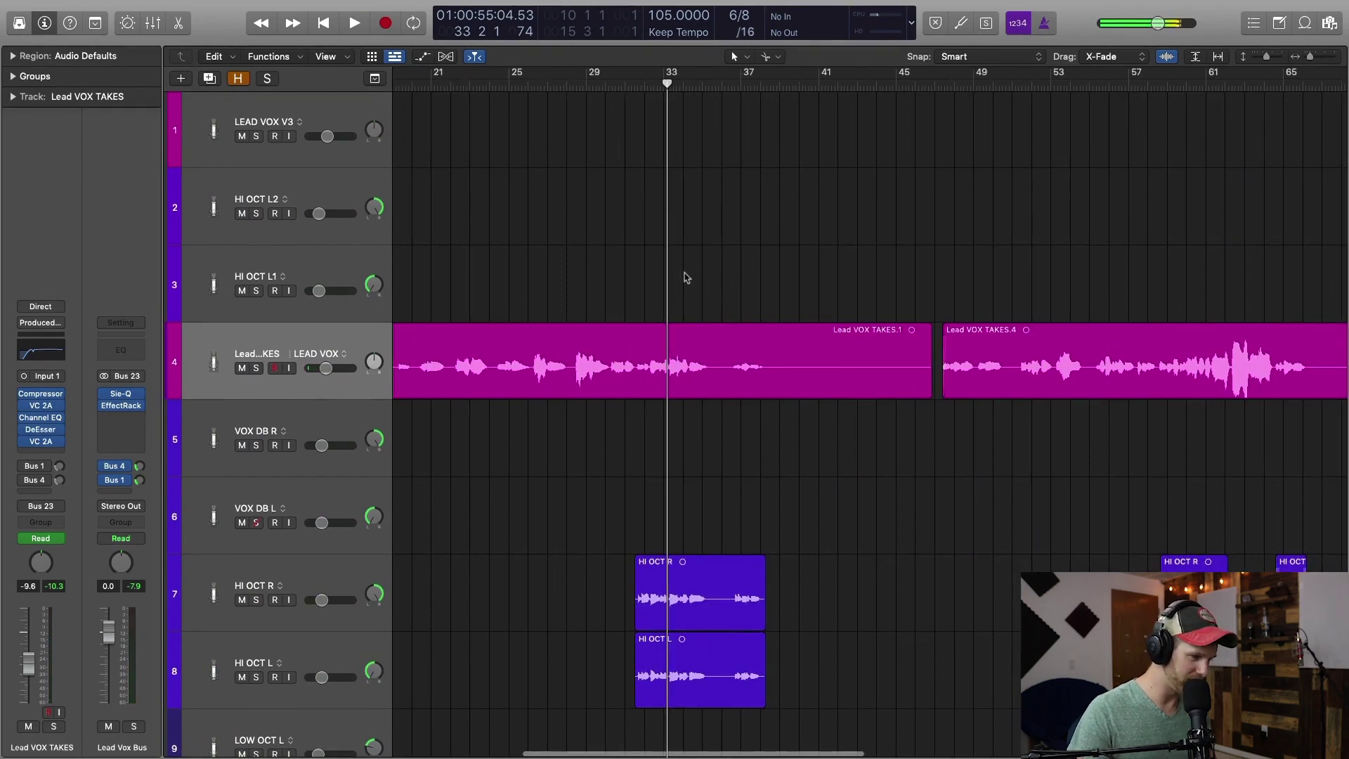
scroll(665, 272, "left", 1)
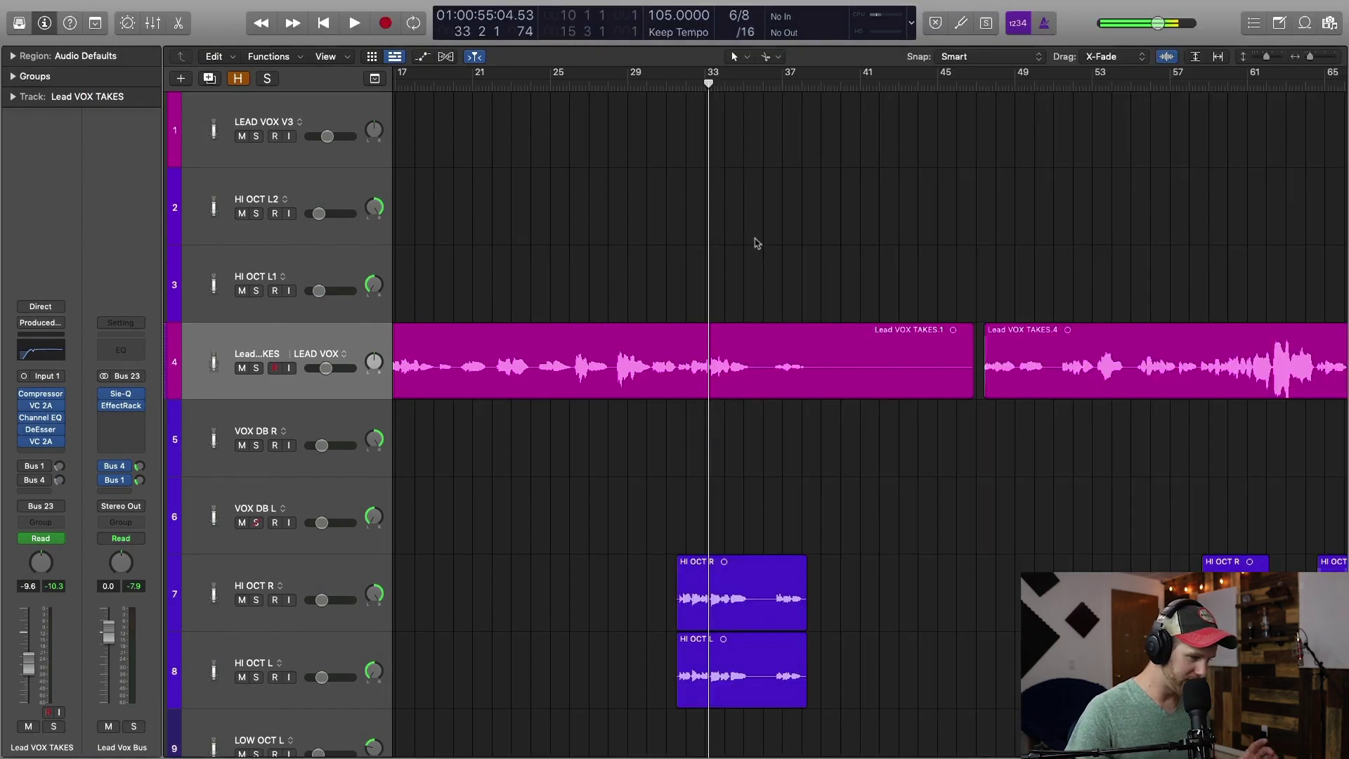
Select the Lead VOX TAKES track and choose Bus 23 → Lead Vox Bus as its output.
left_click(352, 342)
left_click(59, 512)
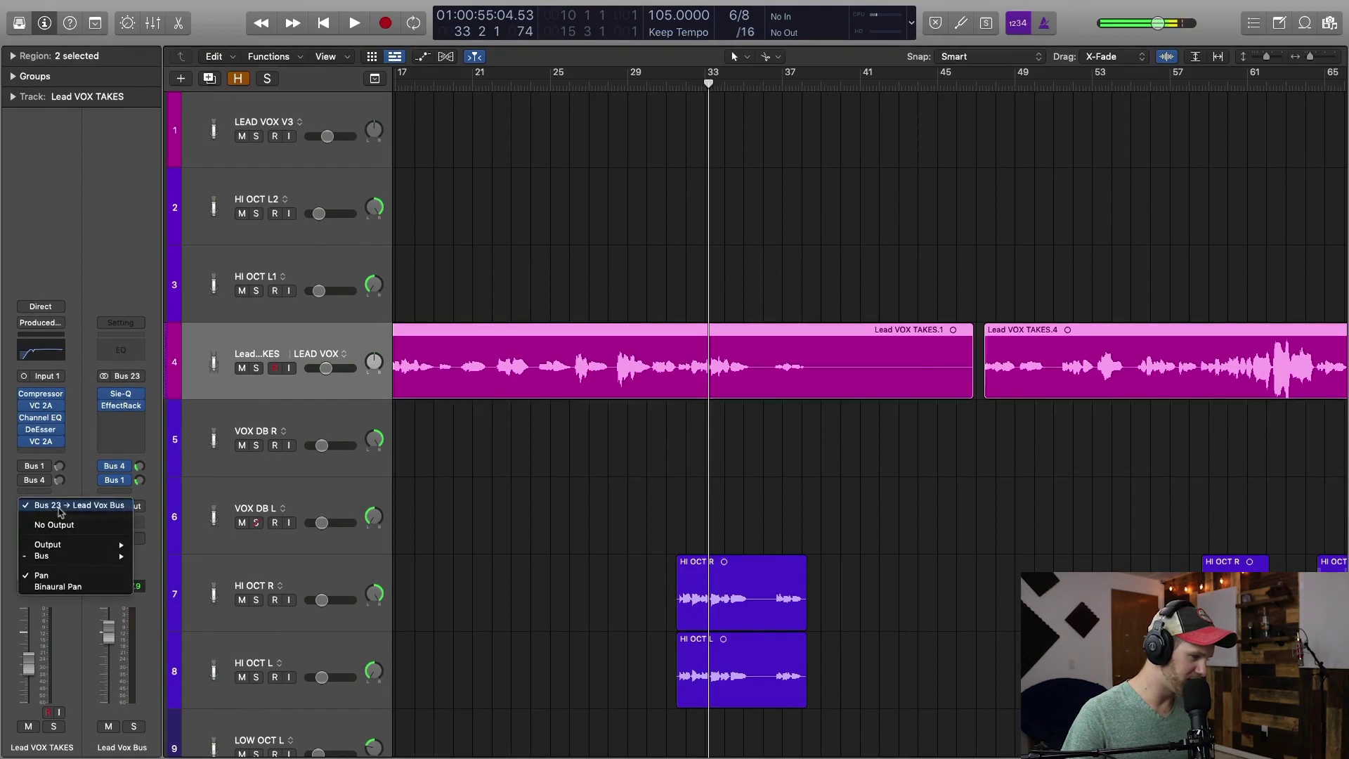
mouse_move(70, 555)
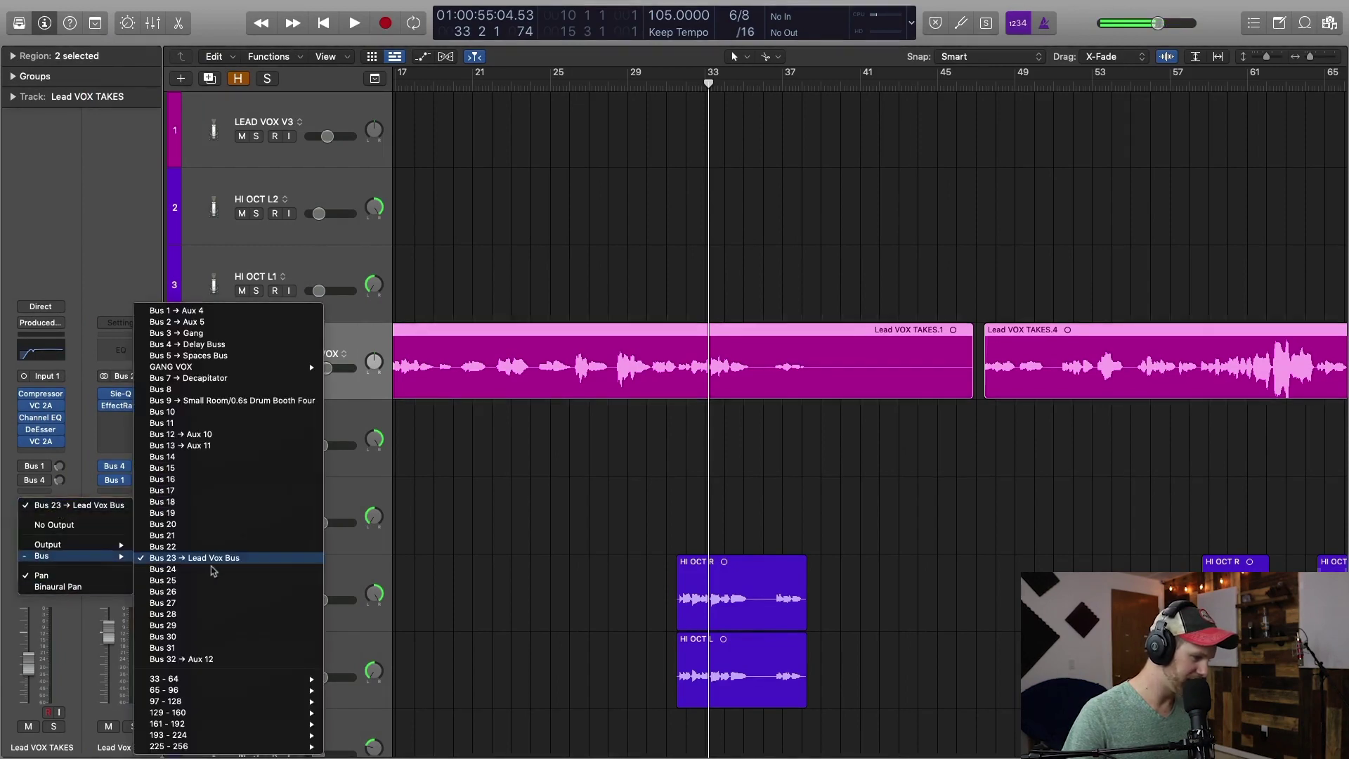
left_click(227, 559)
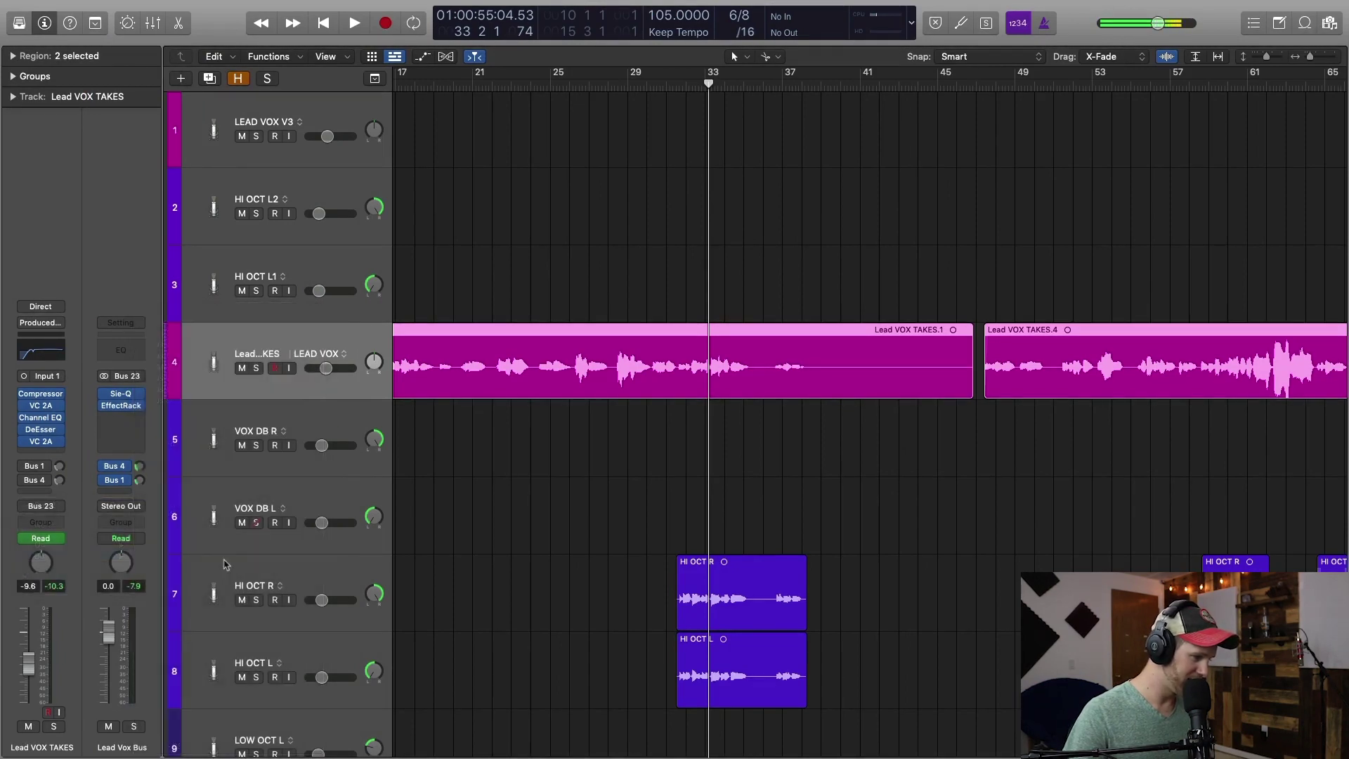
Inspect the Sie-Q and EffectRack plug-ins on the Lead Vox Bus, close their windows, and check its Bus 4 and Bus 1 sends.
mouse_move(117, 399)
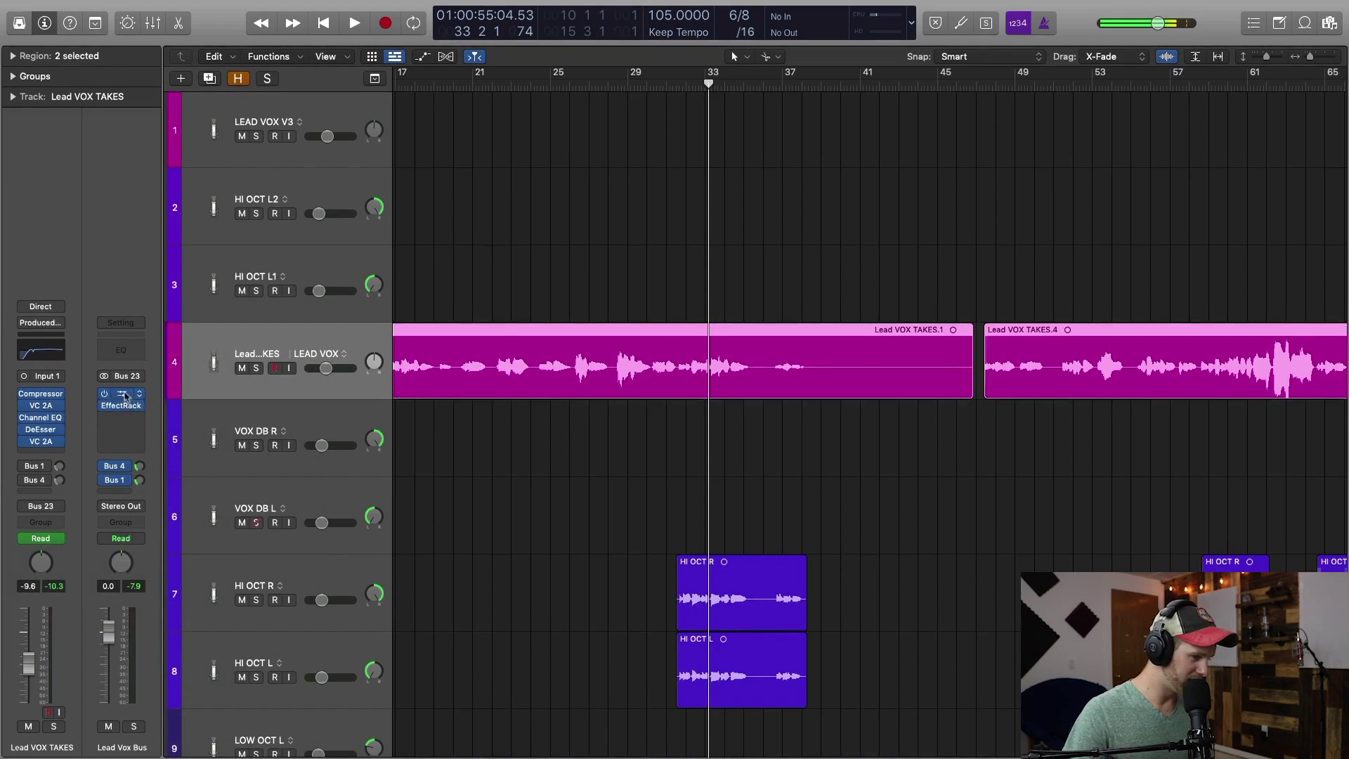
left_click(121, 396)
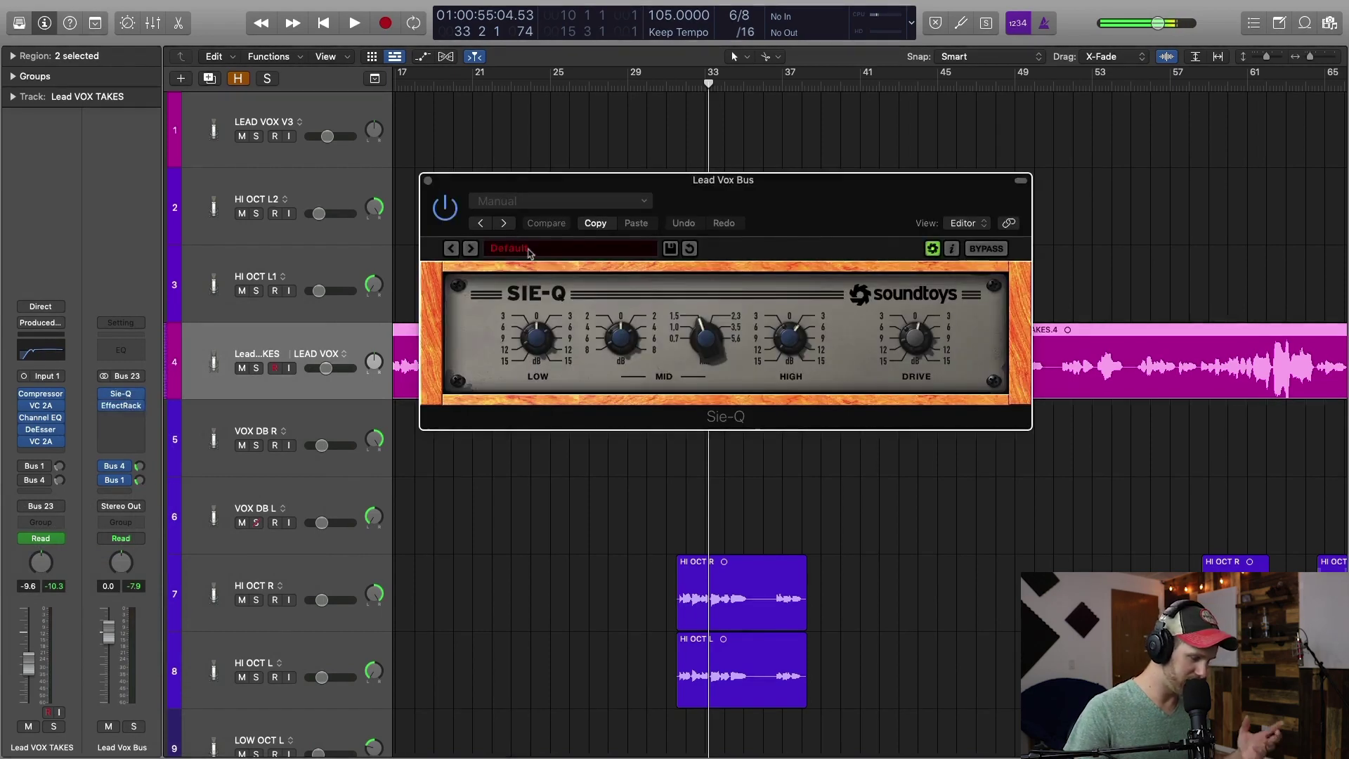
left_click(428, 182)
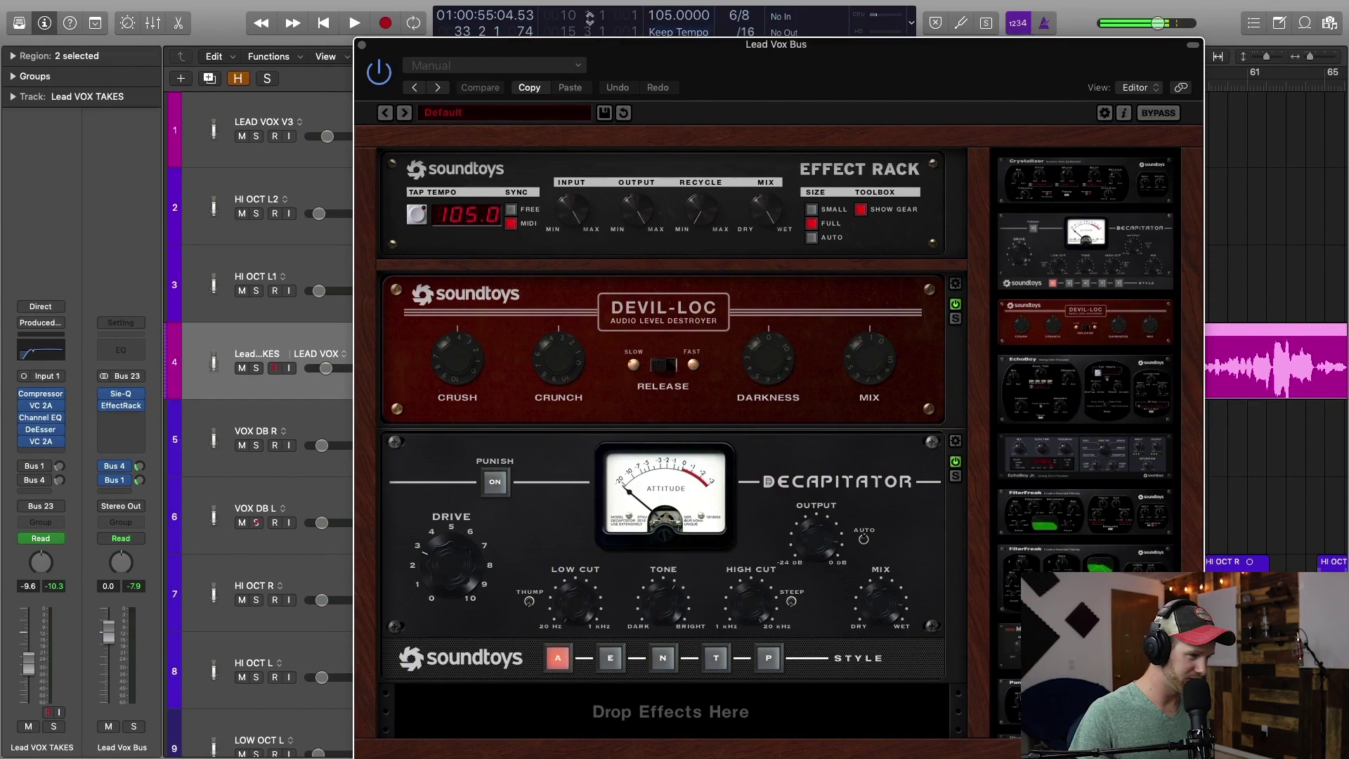
left_click(362, 44)
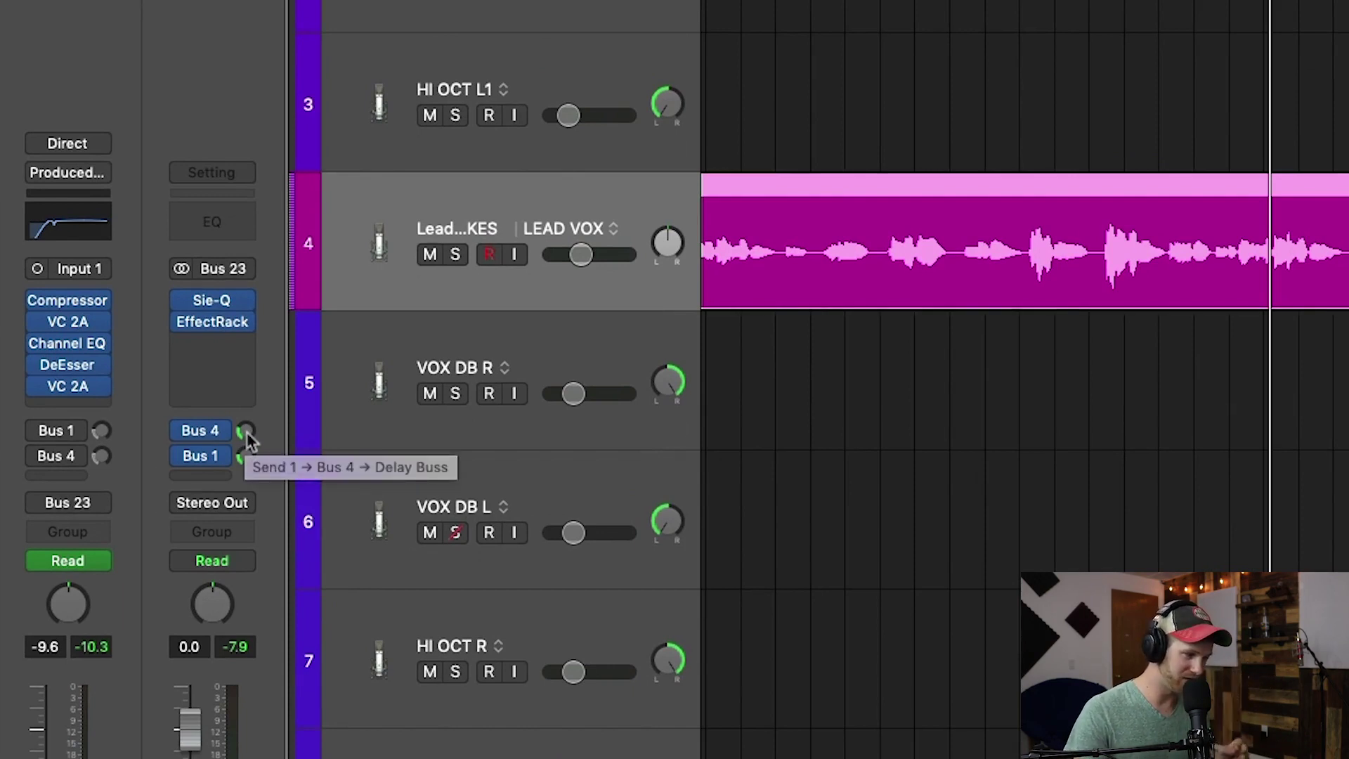
left_click(248, 460)
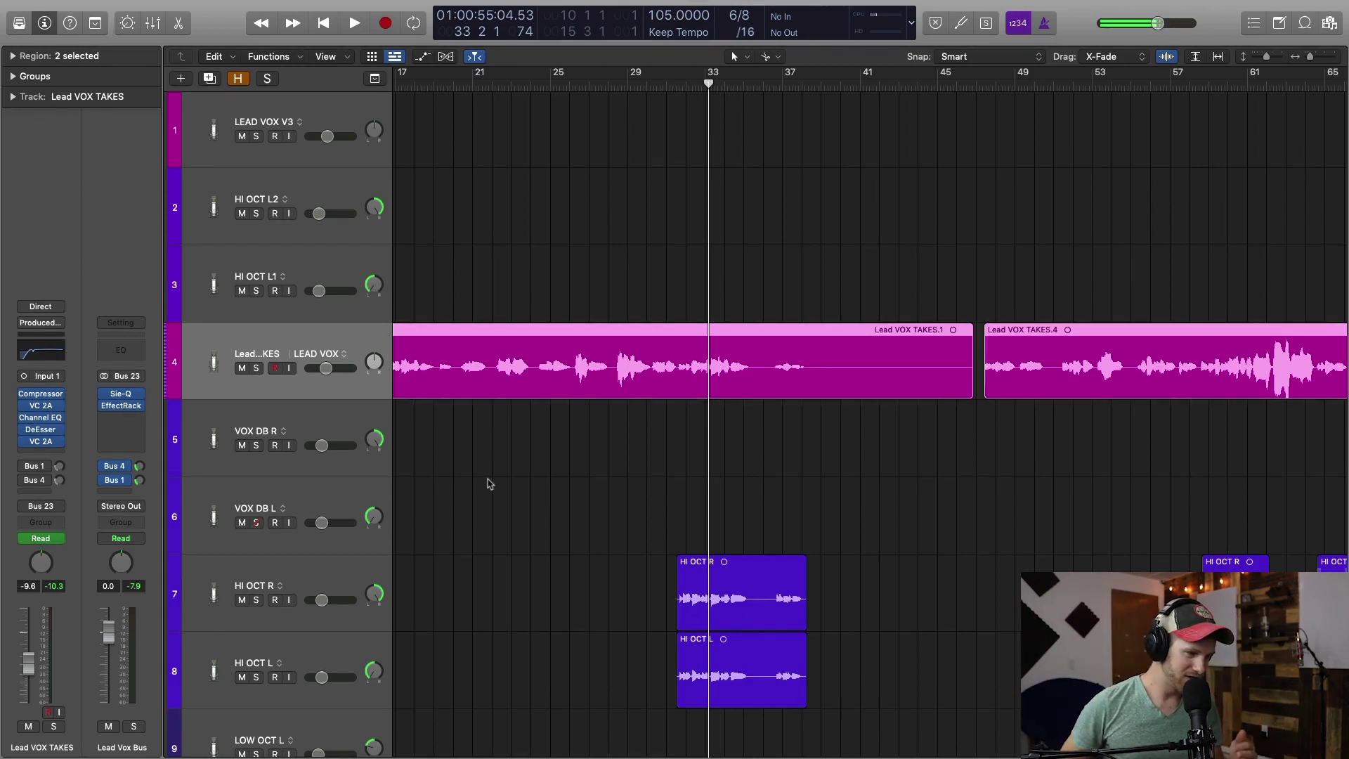
Turn off waveform zoom for the arrangement and clear the selection of the lead vocal regions.
left_click(490, 483)
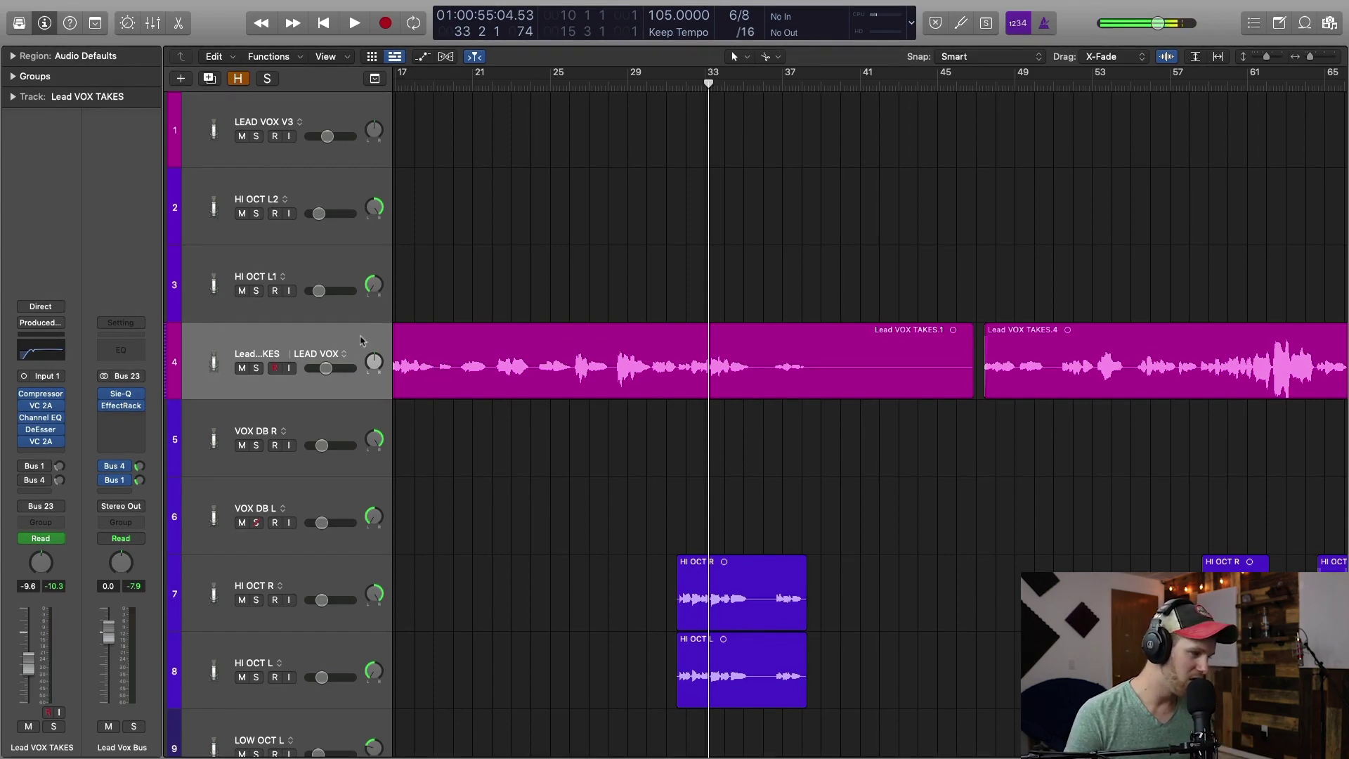
left_click(554, 390)
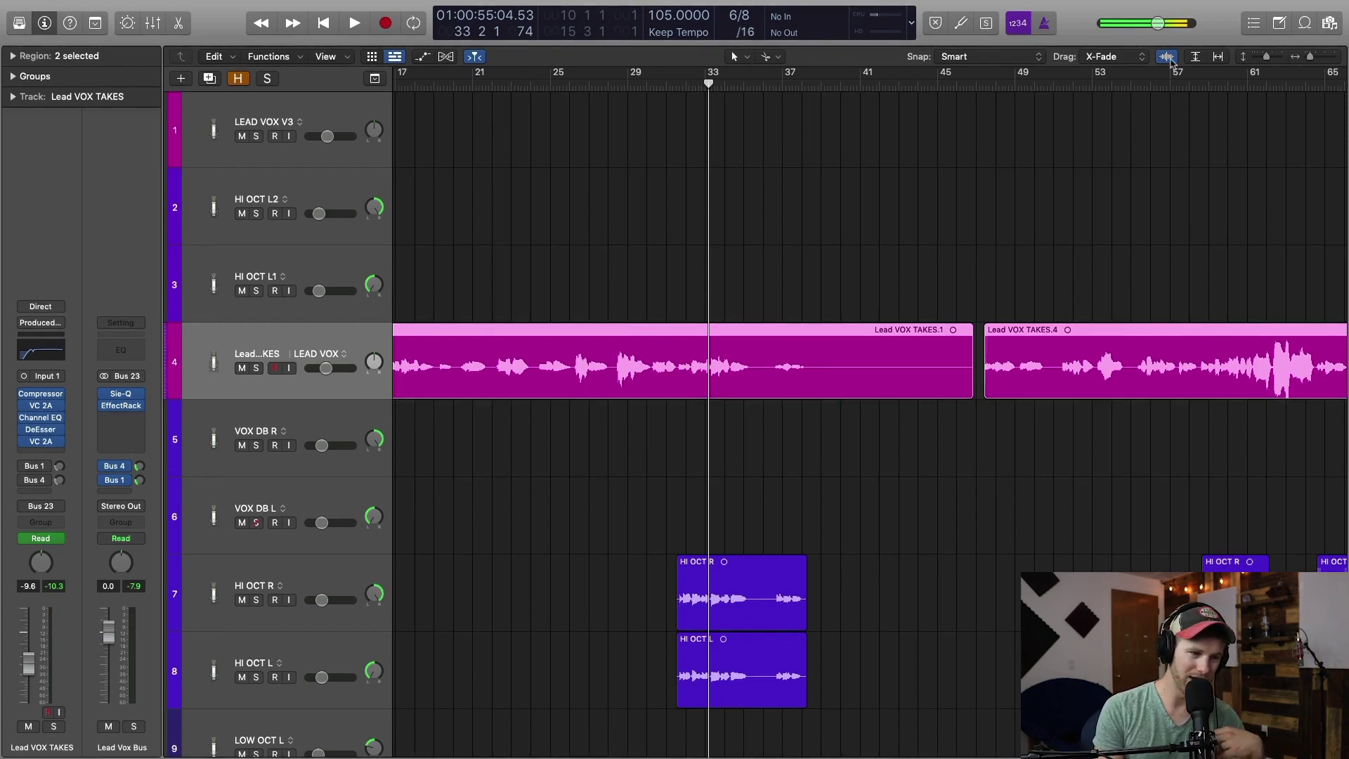
left_click(1166, 56)
left_click(1012, 459)
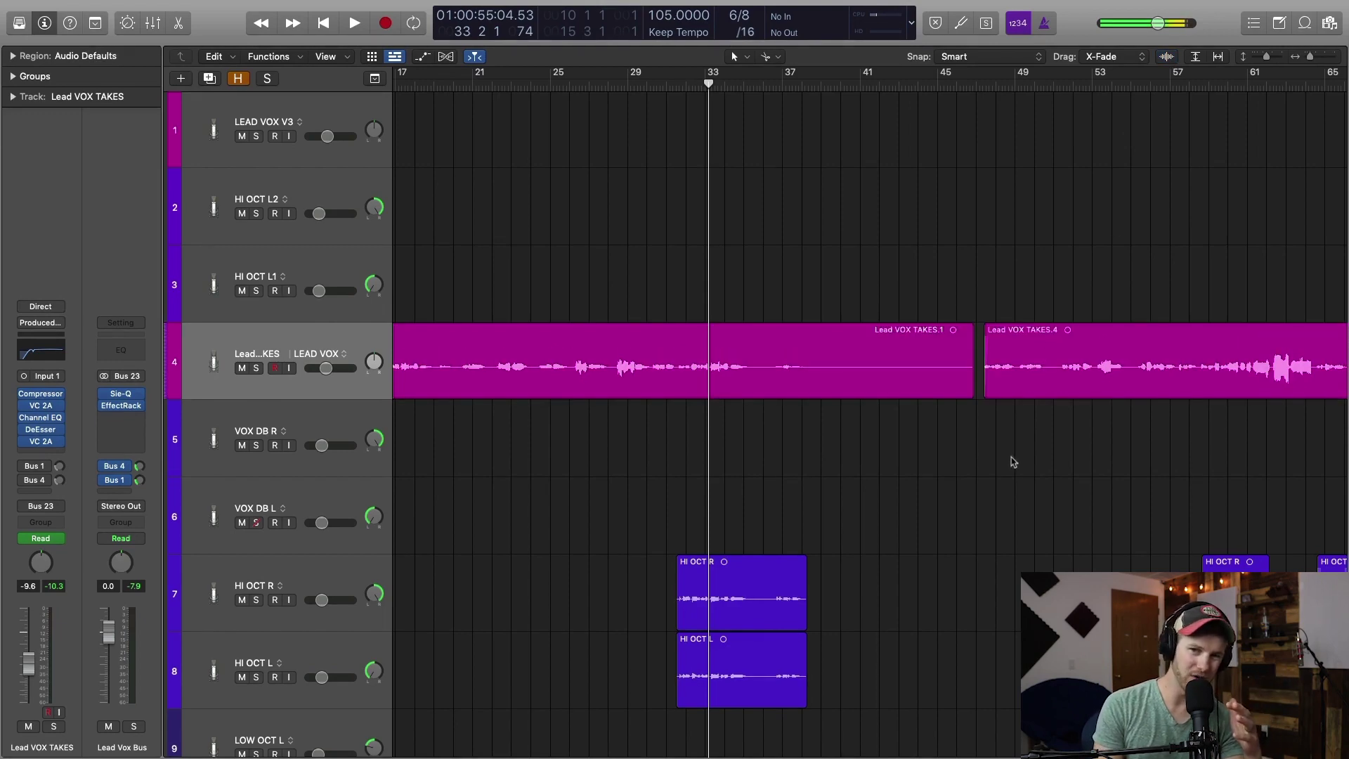